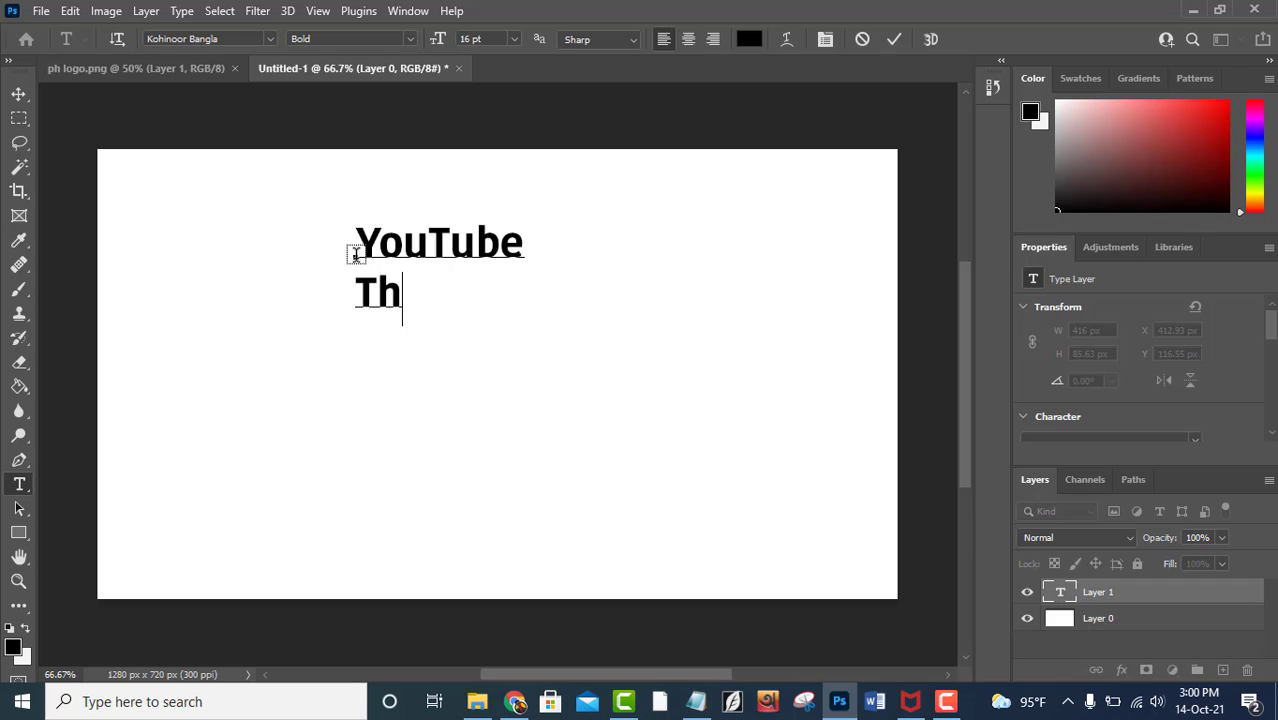
Complete the three-line heading so it reads "YouTube Thumbnail Design" and commit the text.
text(na)
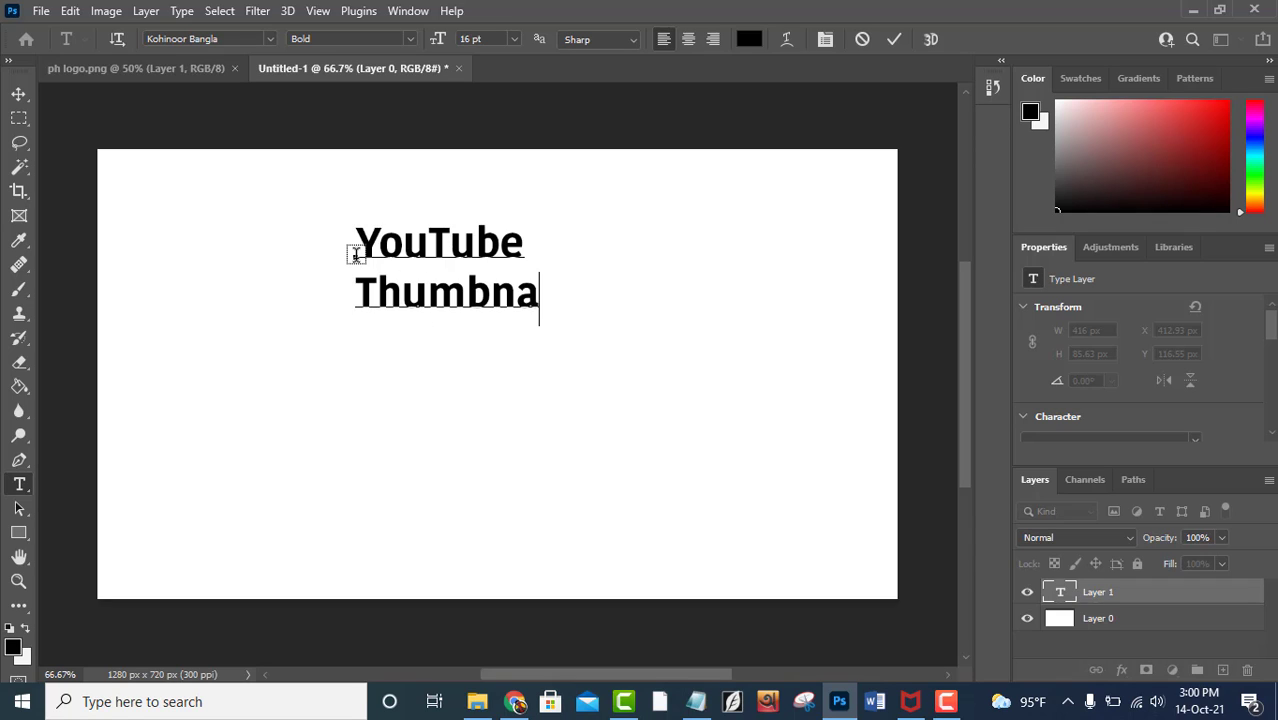
text(il D)
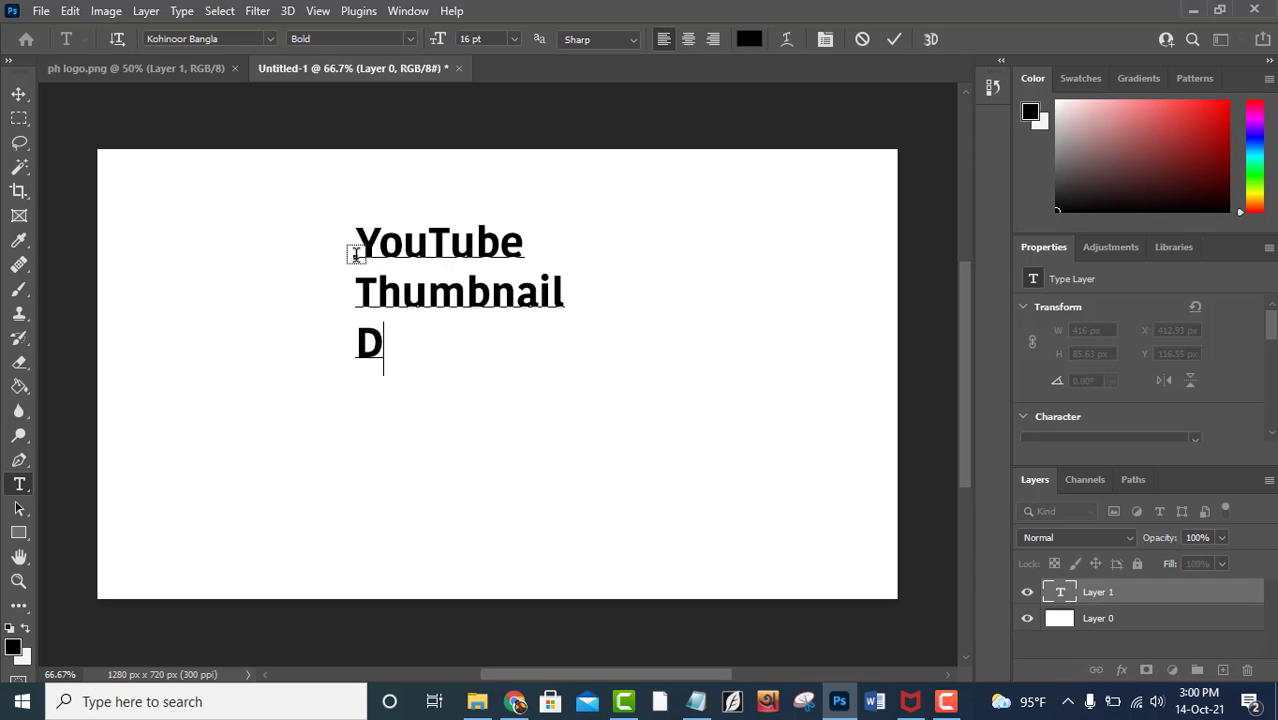
text(esign)
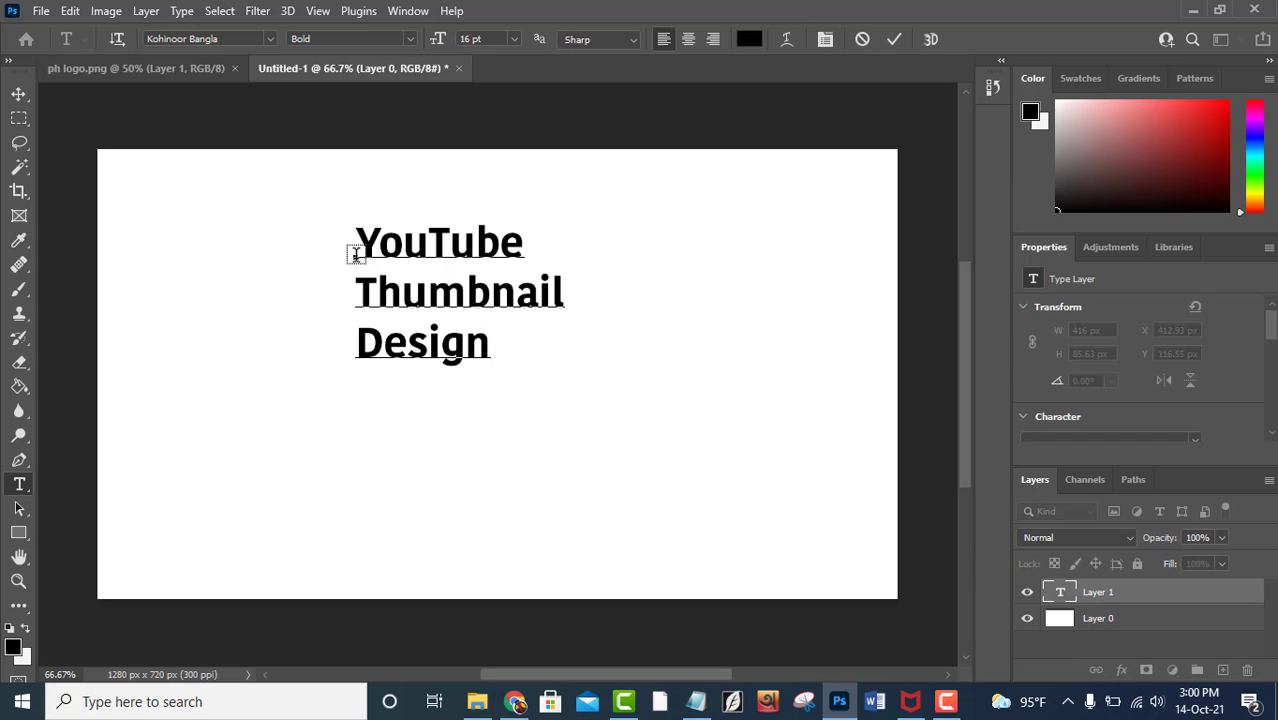
click(19, 93)
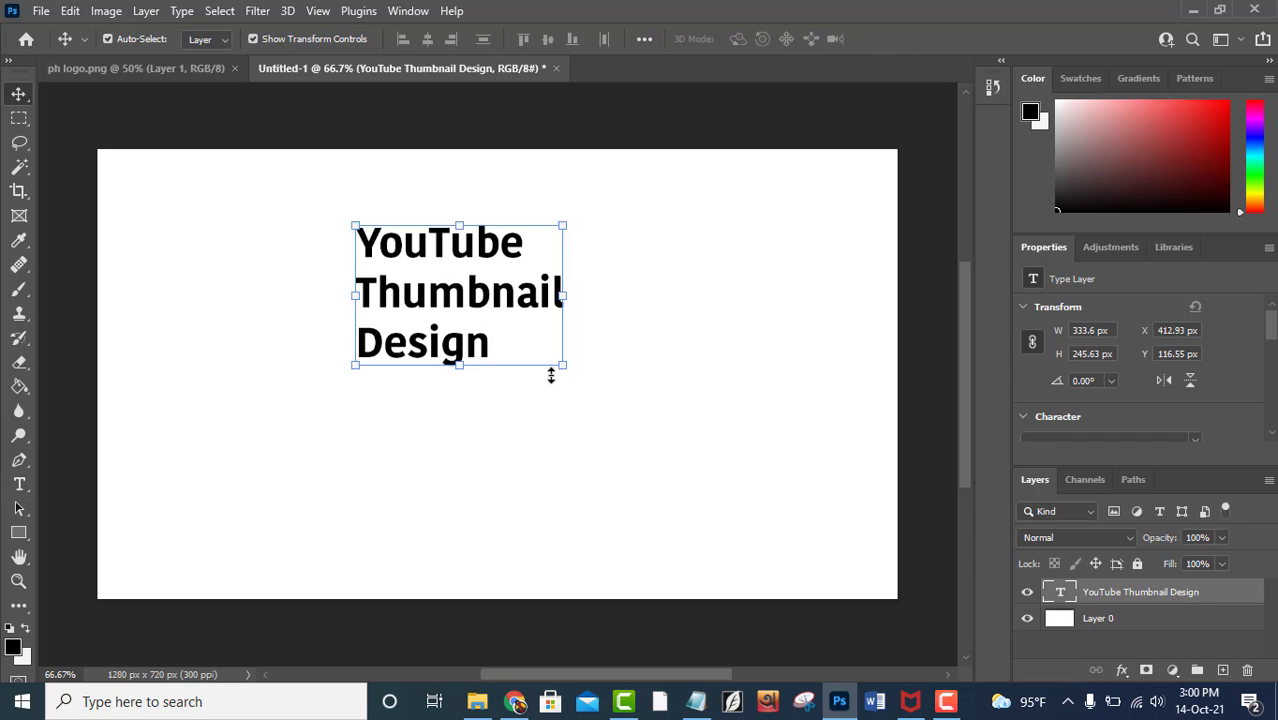
Scale the heading text proportionally to about 295% and position it to nearly fill the canvas height.
drag(563, 365, 884, 658)
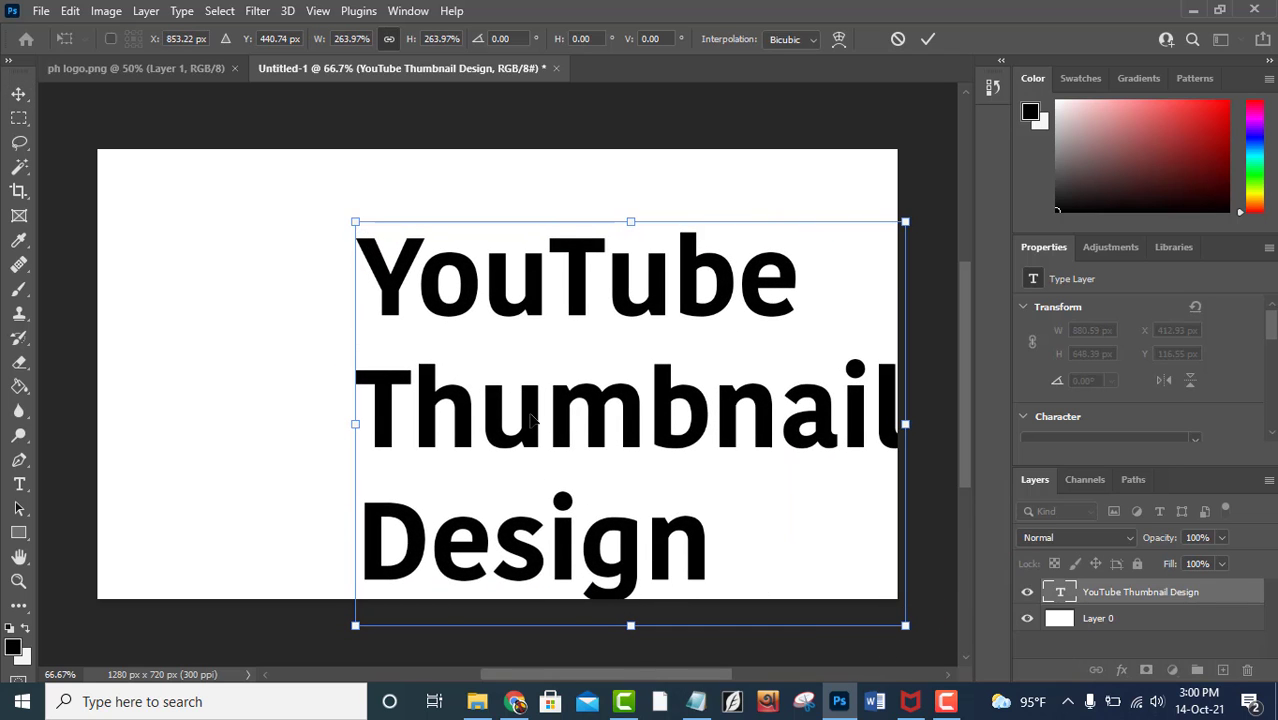
drag(530, 418, 396, 344)
drag(769, 557, 820, 622)
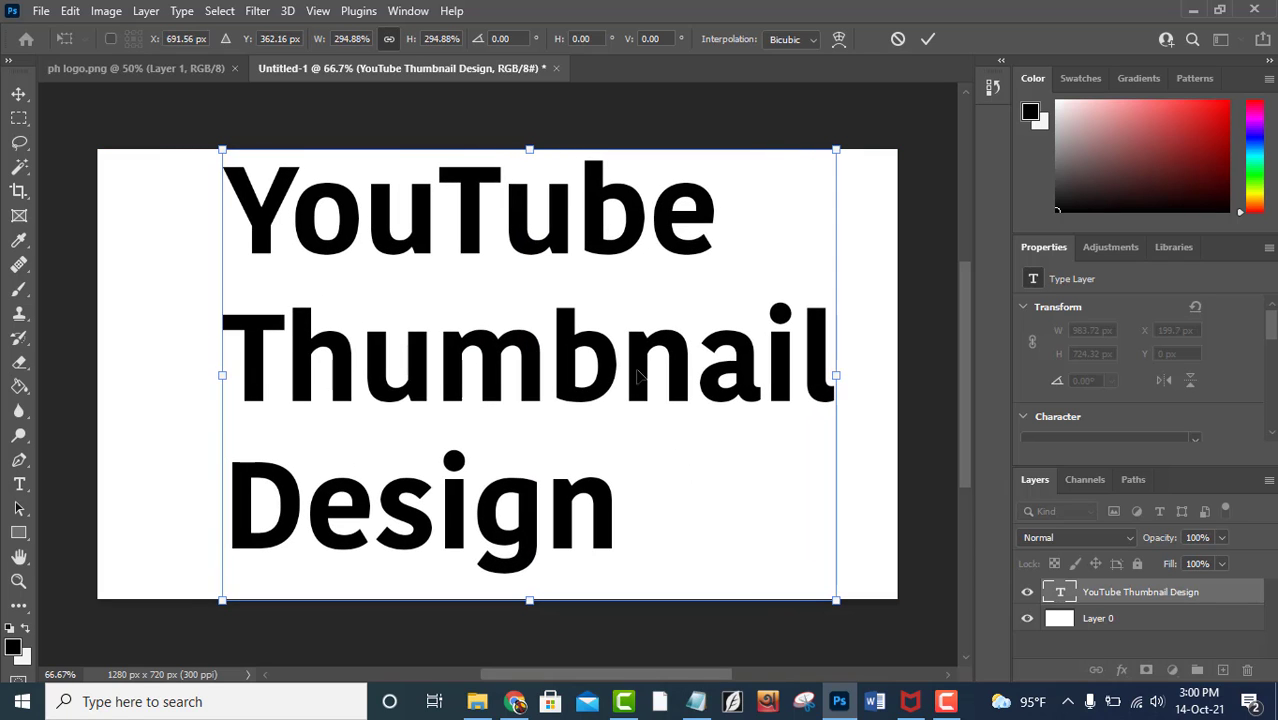
drag(639, 381, 640, 384)
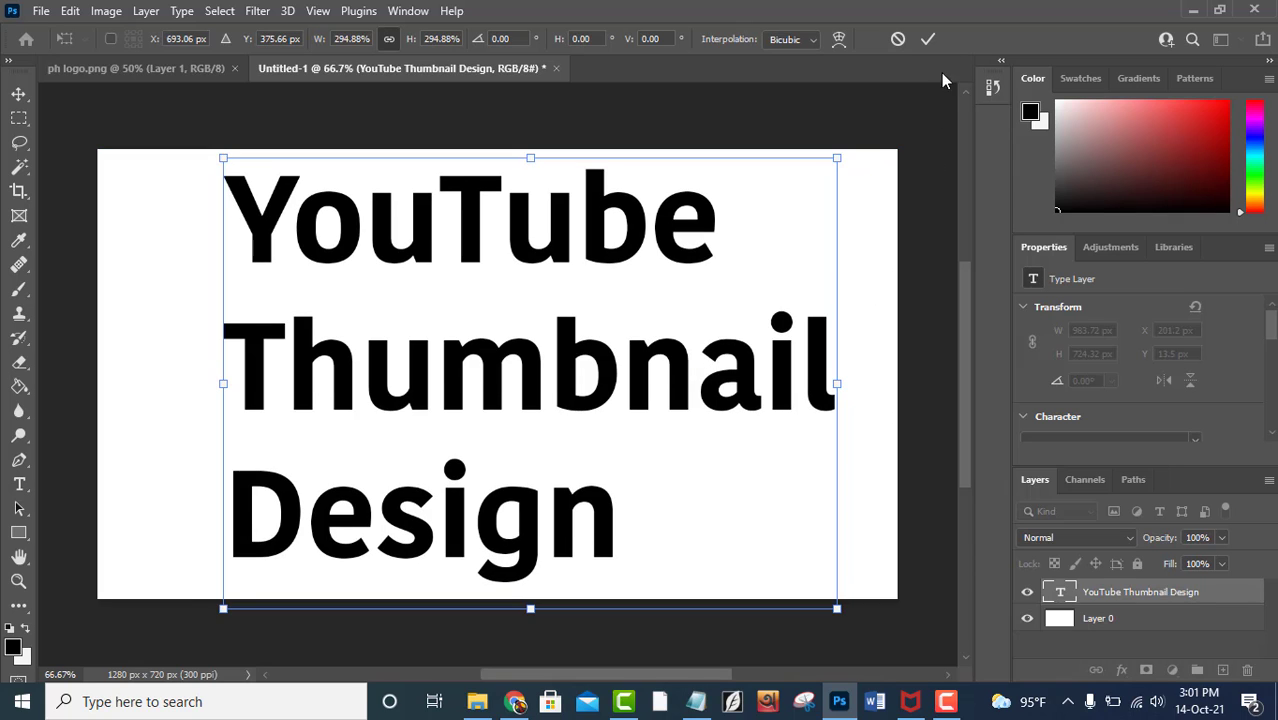
click(927, 39)
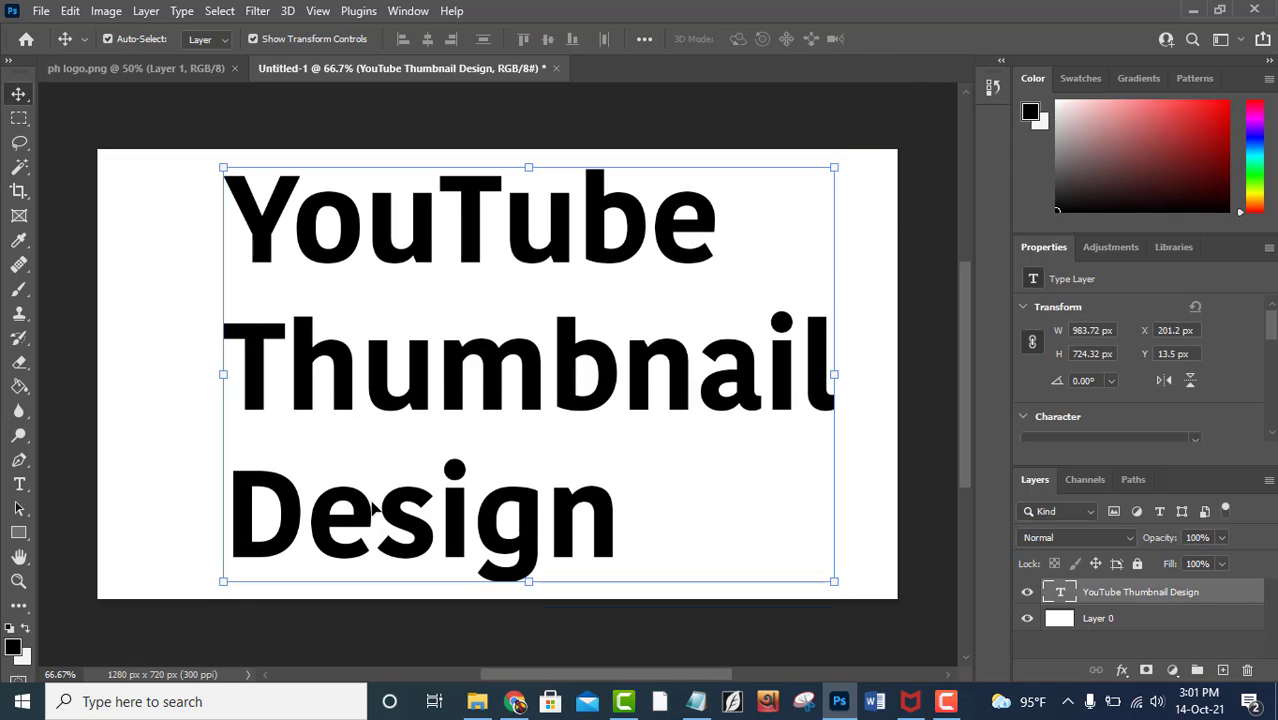
Indent the "YouTube" and "Design" lines with leading spaces so they sit roughly centred over and under "Thumbnail", then deselect the text layer.
click(18, 487)
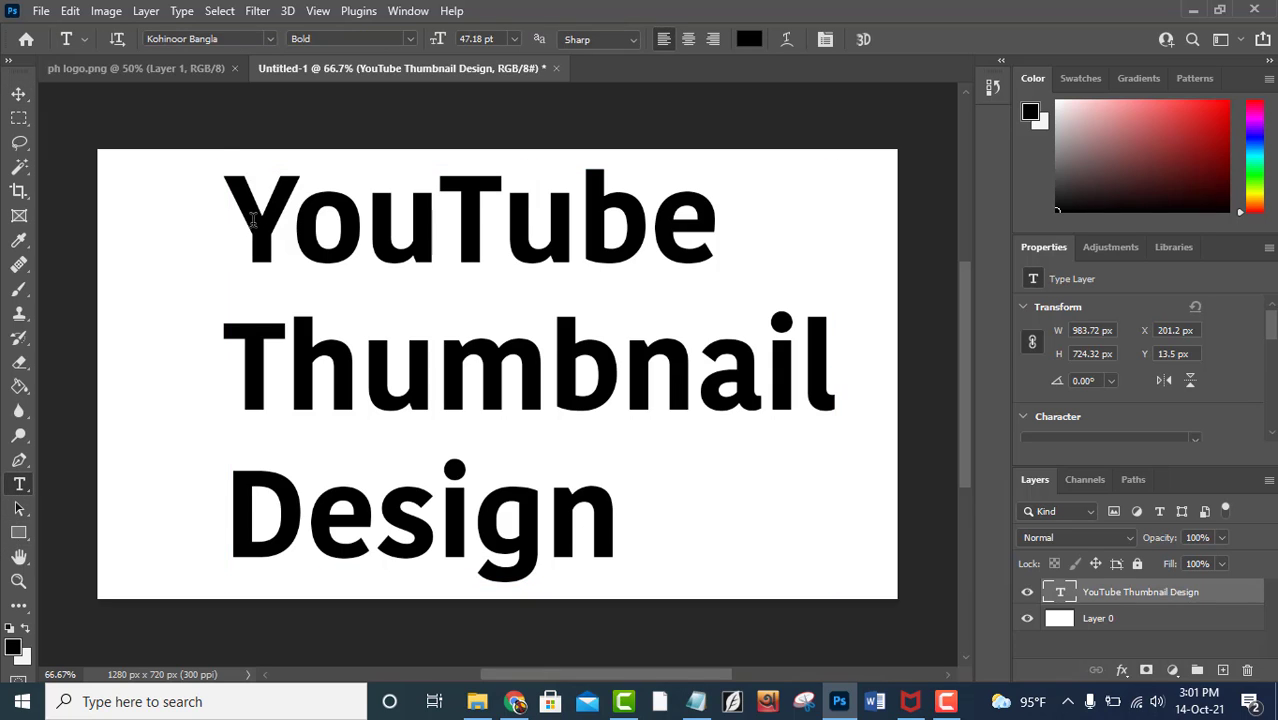
click(252, 222)
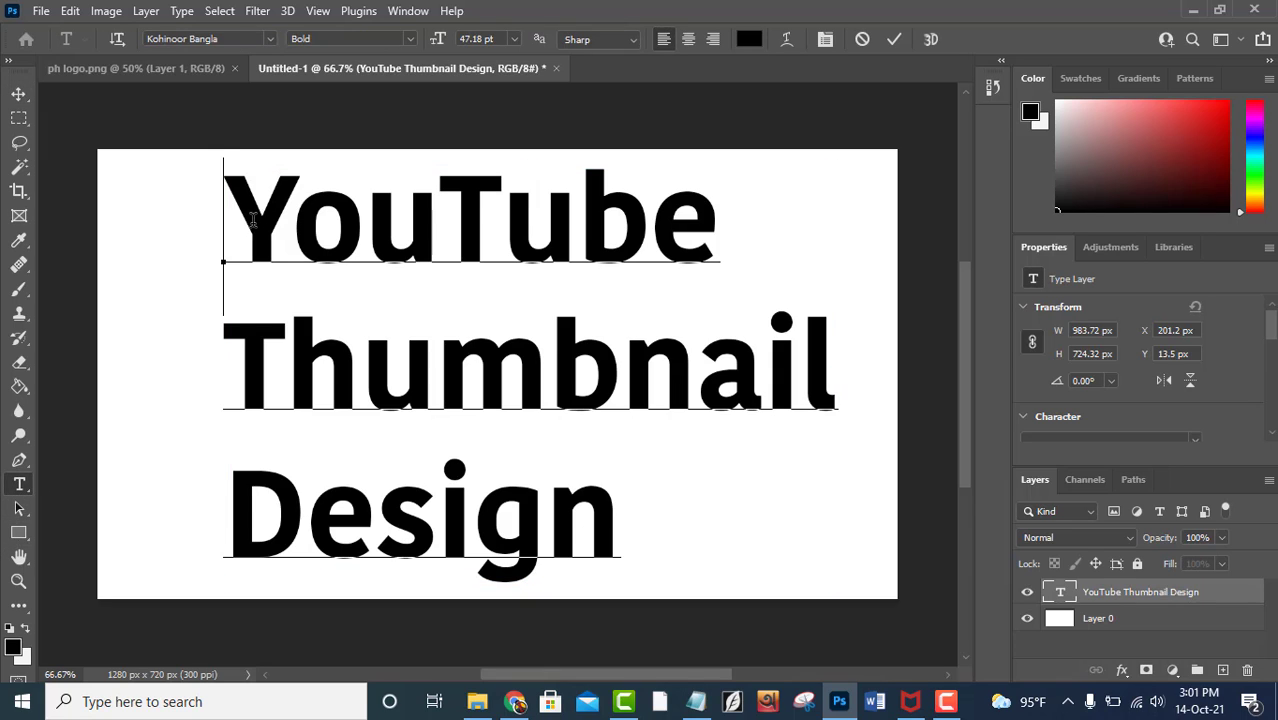
click(229, 490)
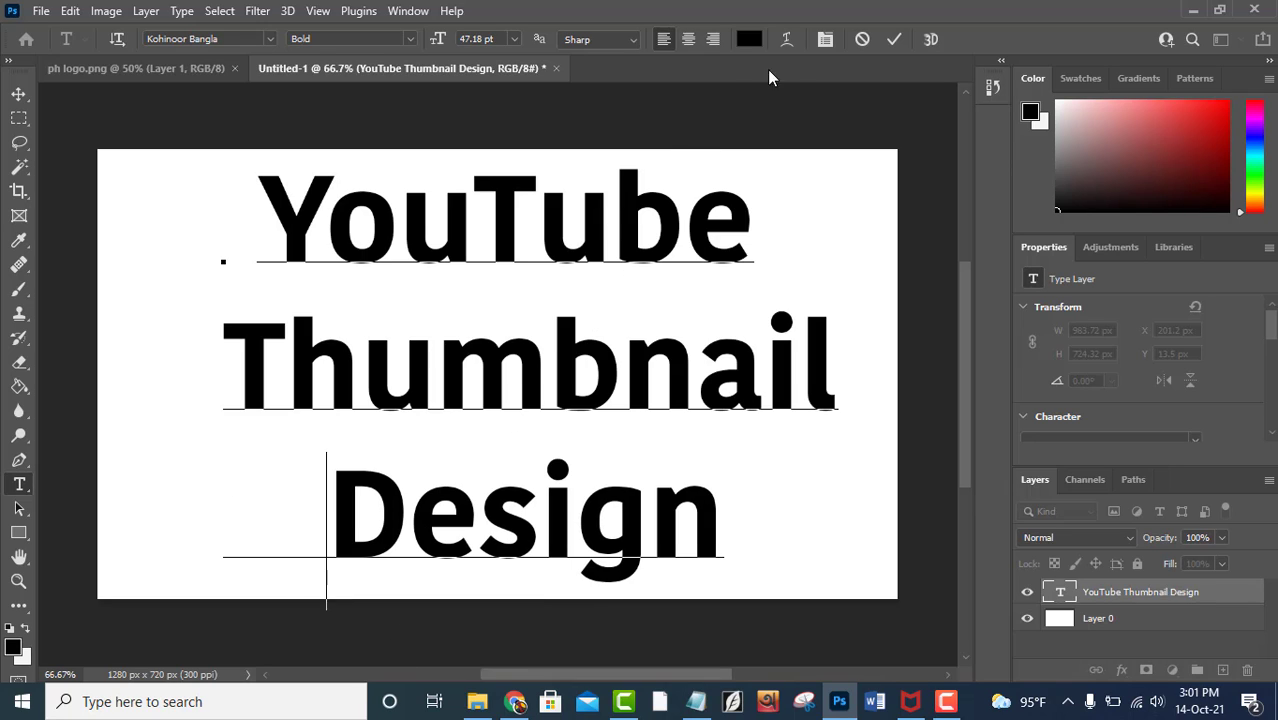
click(893, 39)
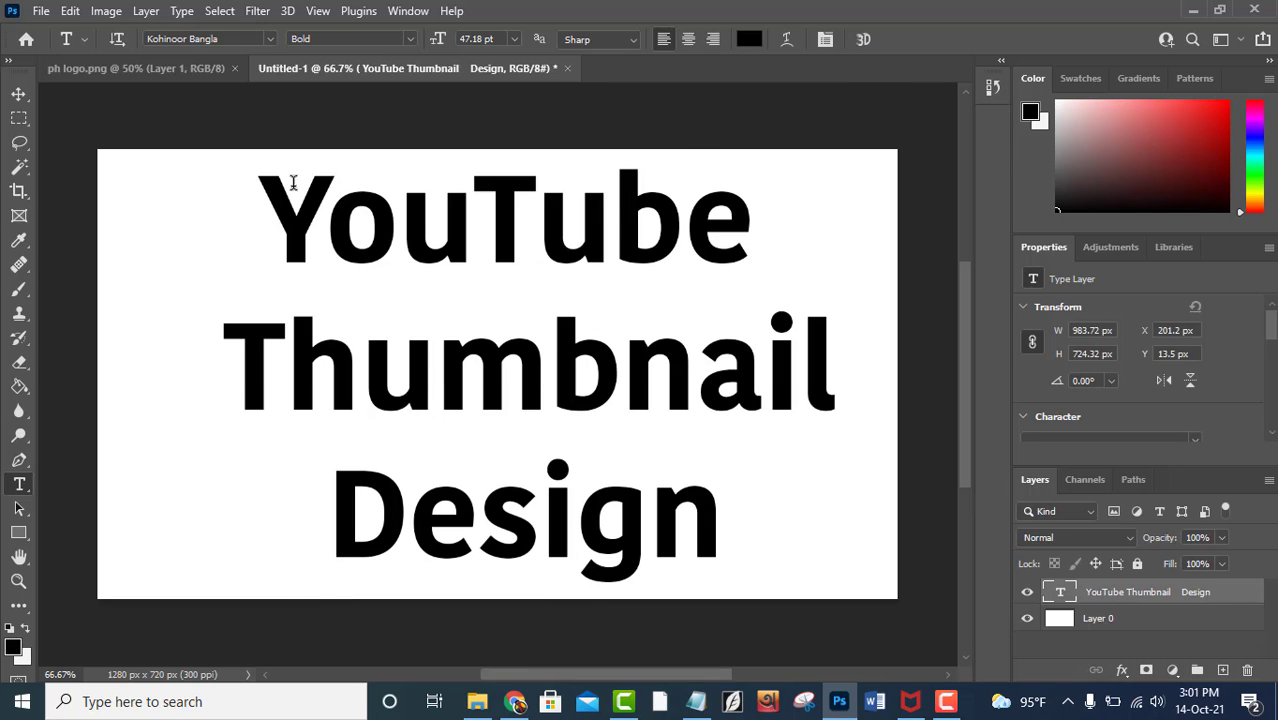
click(18, 93)
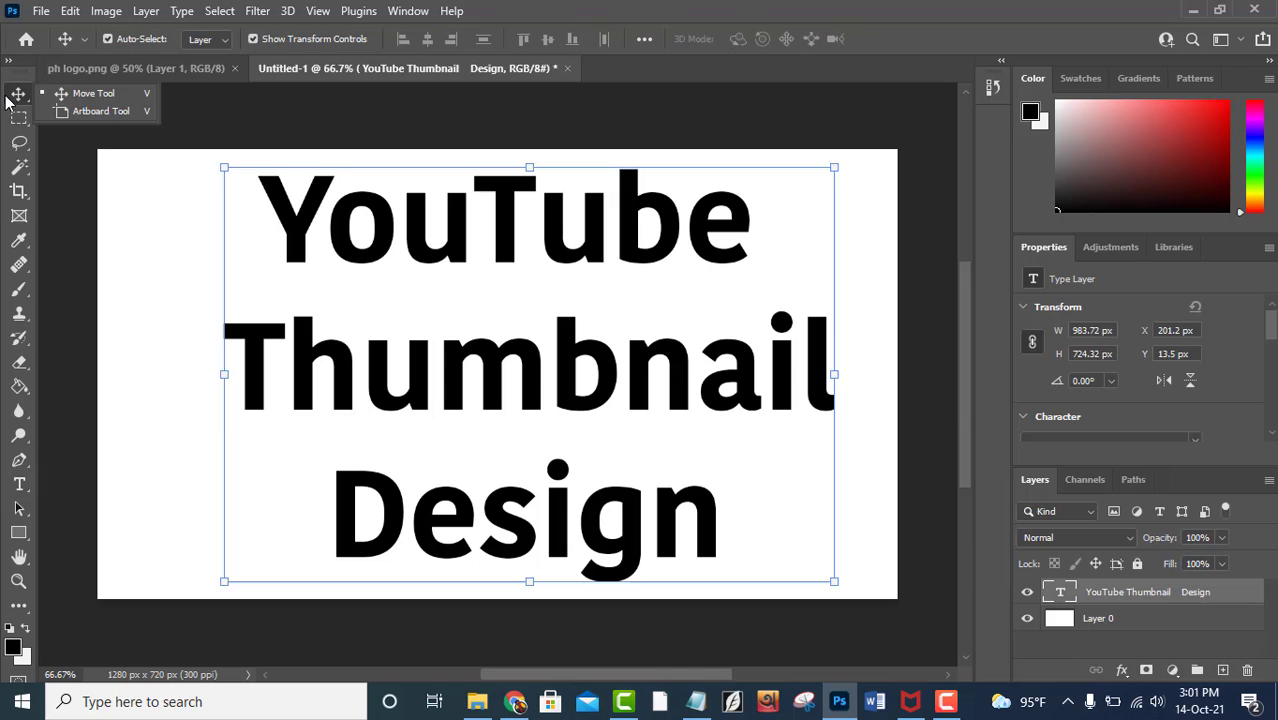
click(172, 128)
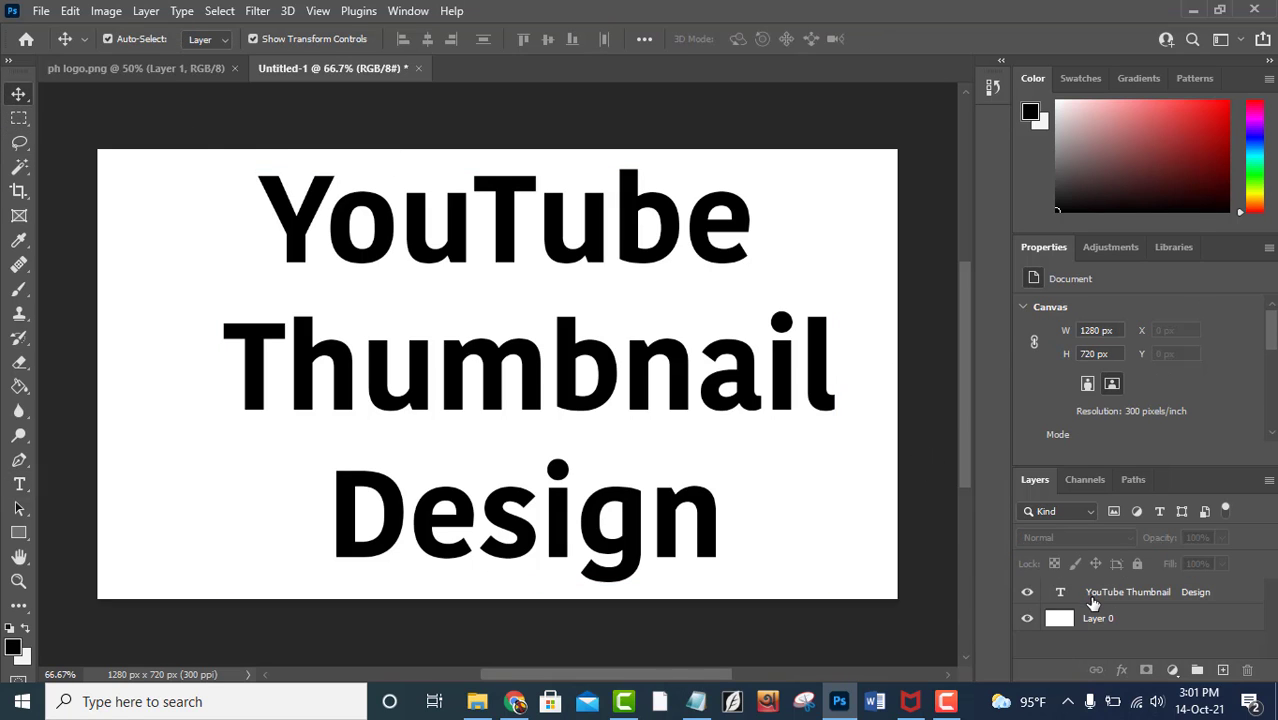
Open the text layer's blending options and enable Bevel & Emboss with its settings shown.
click(1093, 602)
right_click(1093, 602)
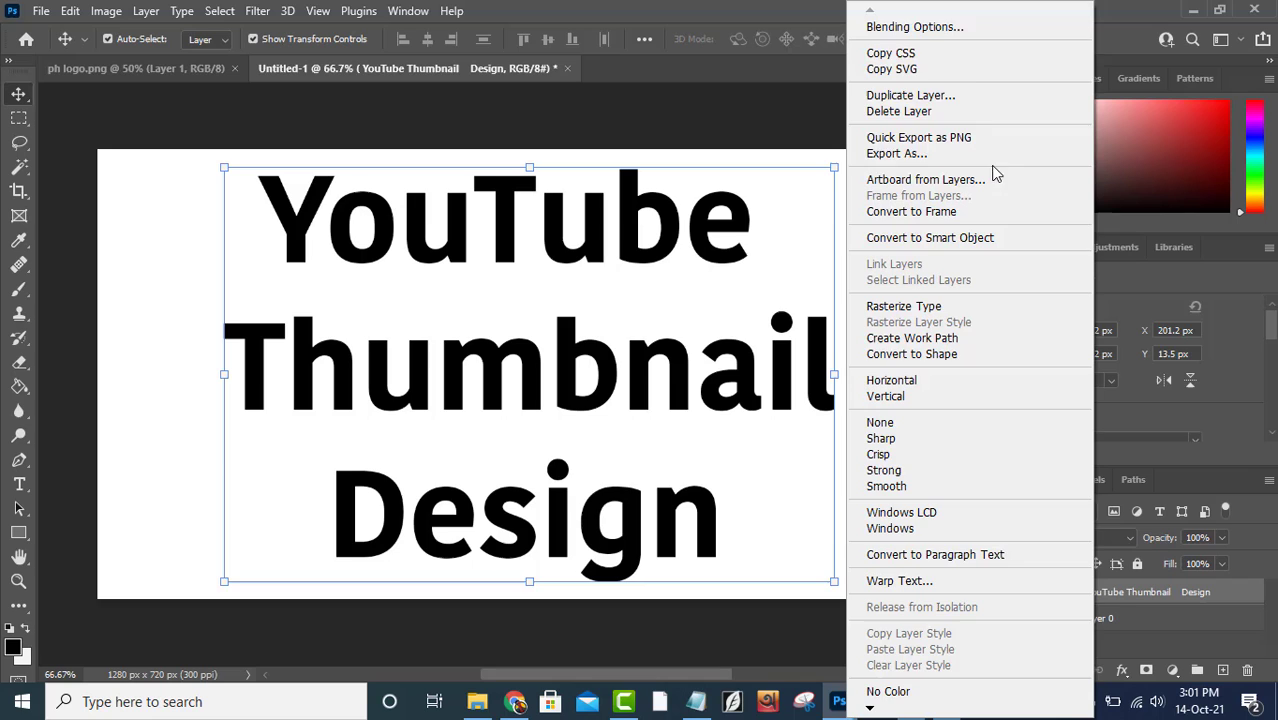
click(962, 36)
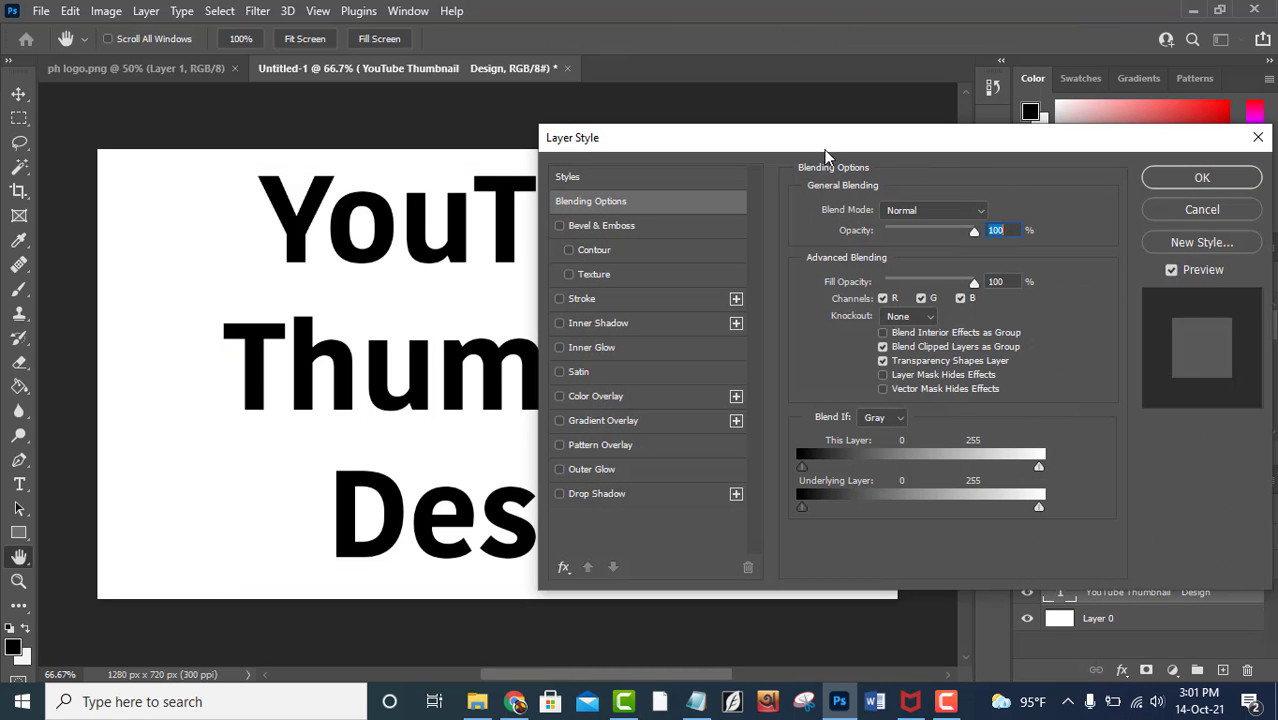
drag(826, 140, 891, 136)
click(886, 228)
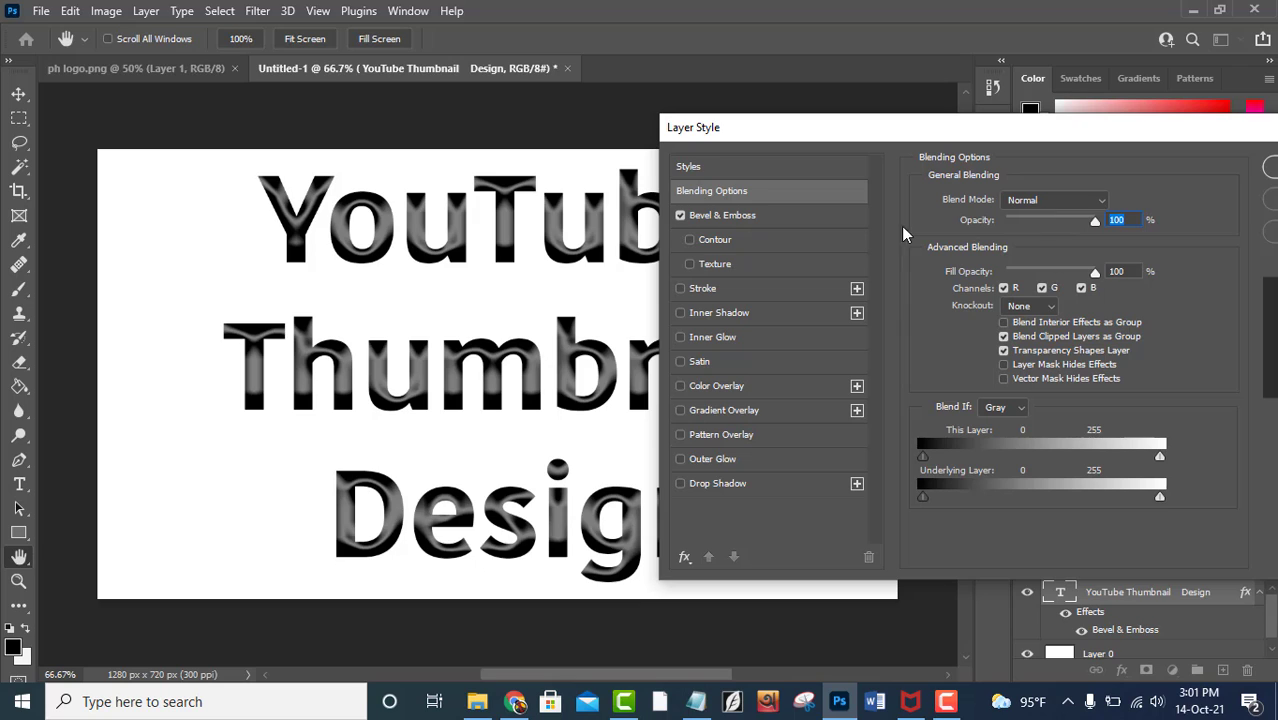
click(772, 222)
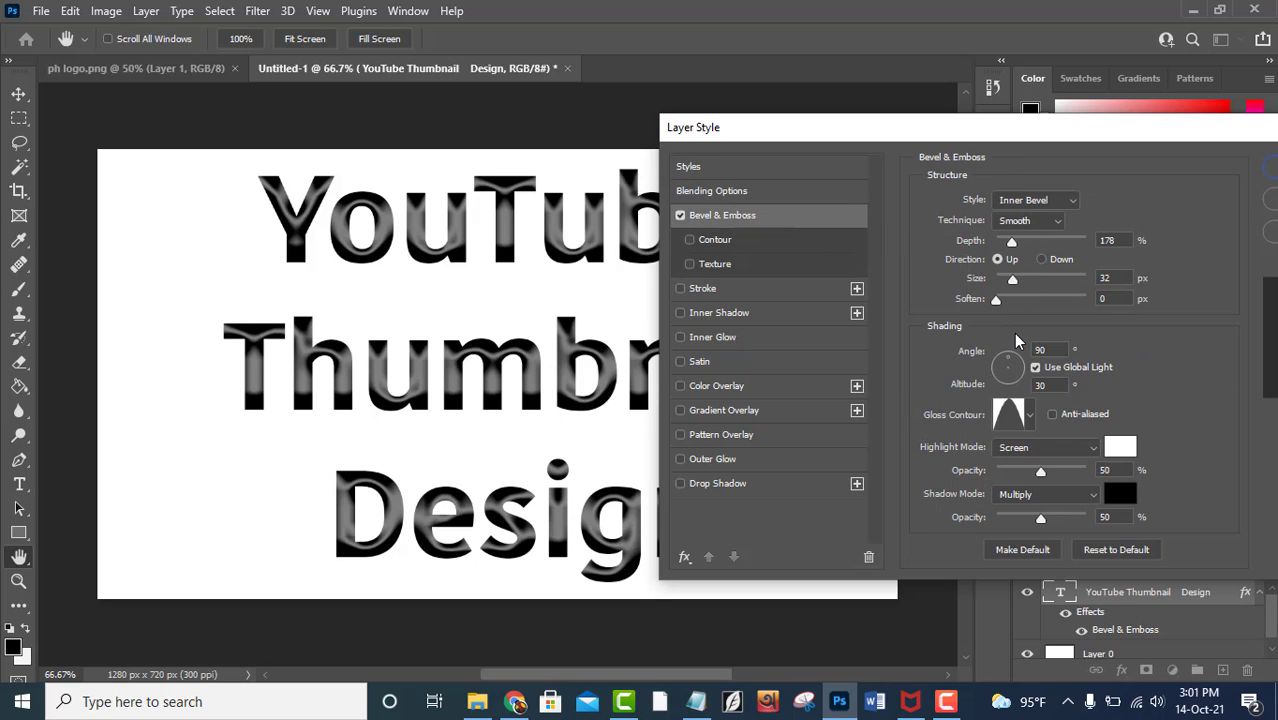
Set the Bevel & Emboss gloss contour to the Half Round preset.
click(1024, 418)
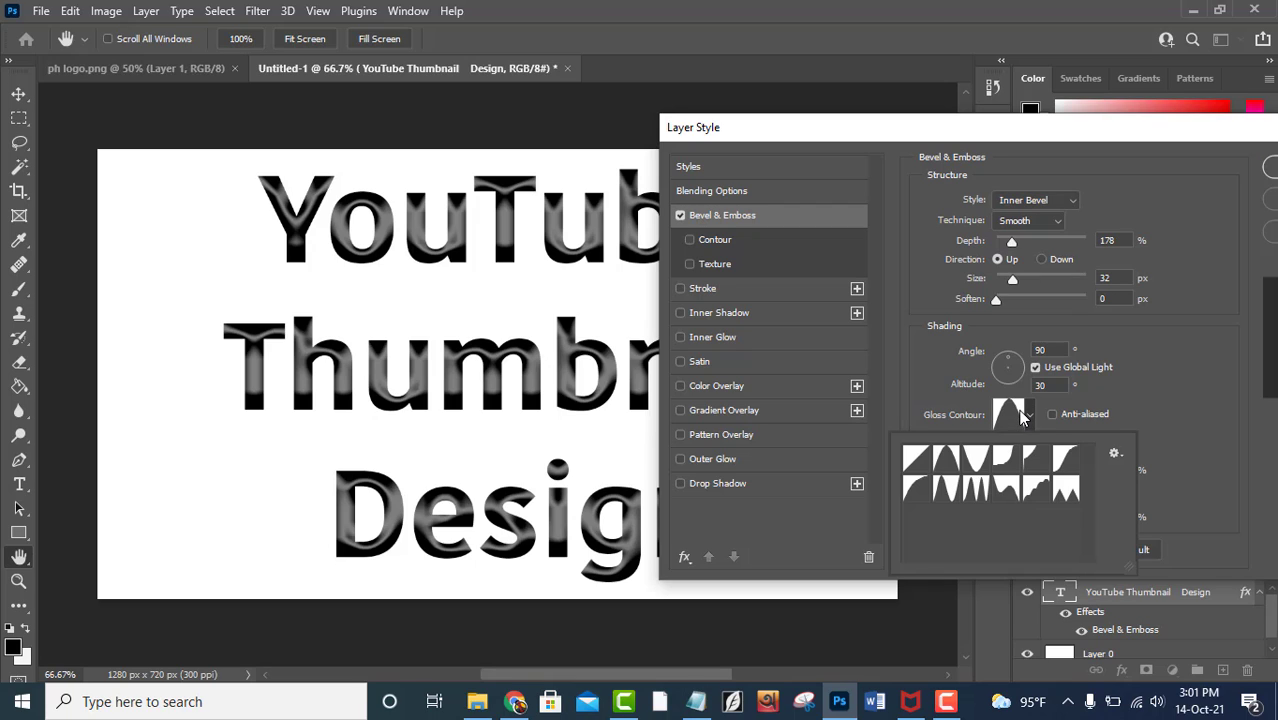
click(946, 462)
click(1168, 374)
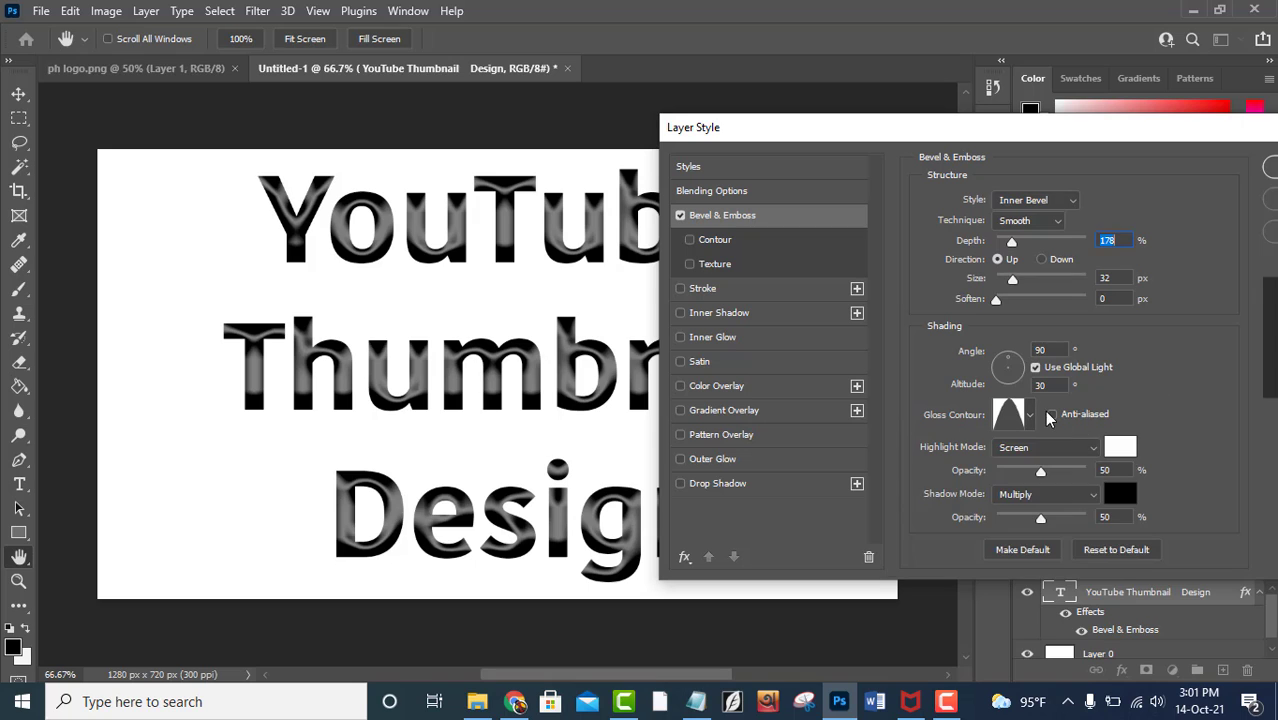
click(1030, 414)
click(1035, 417)
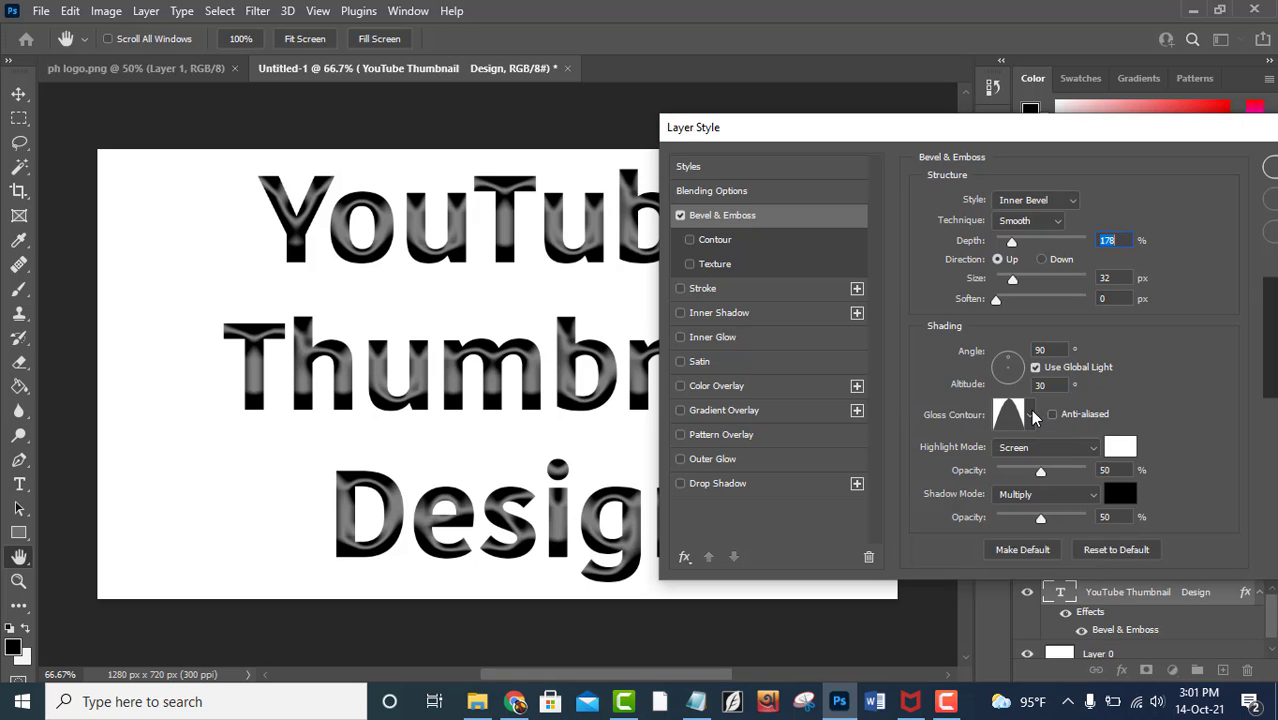
click(1033, 415)
click(1000, 415)
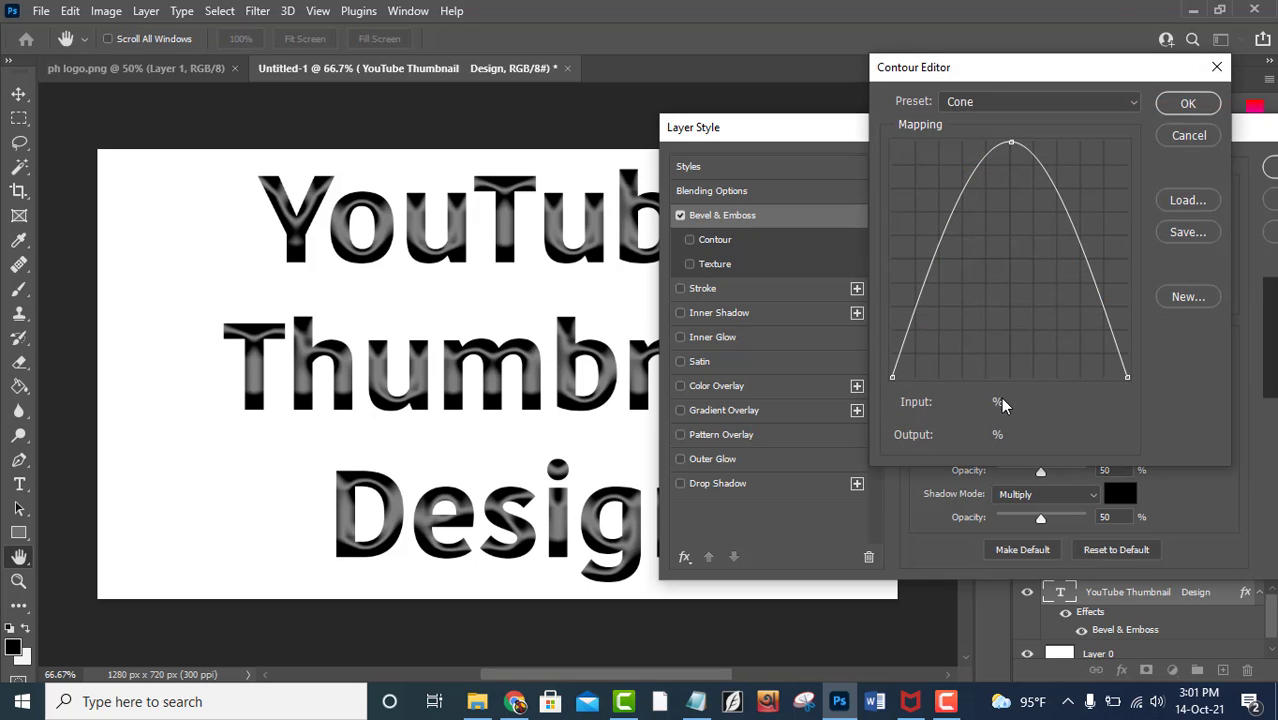
click(996, 102)
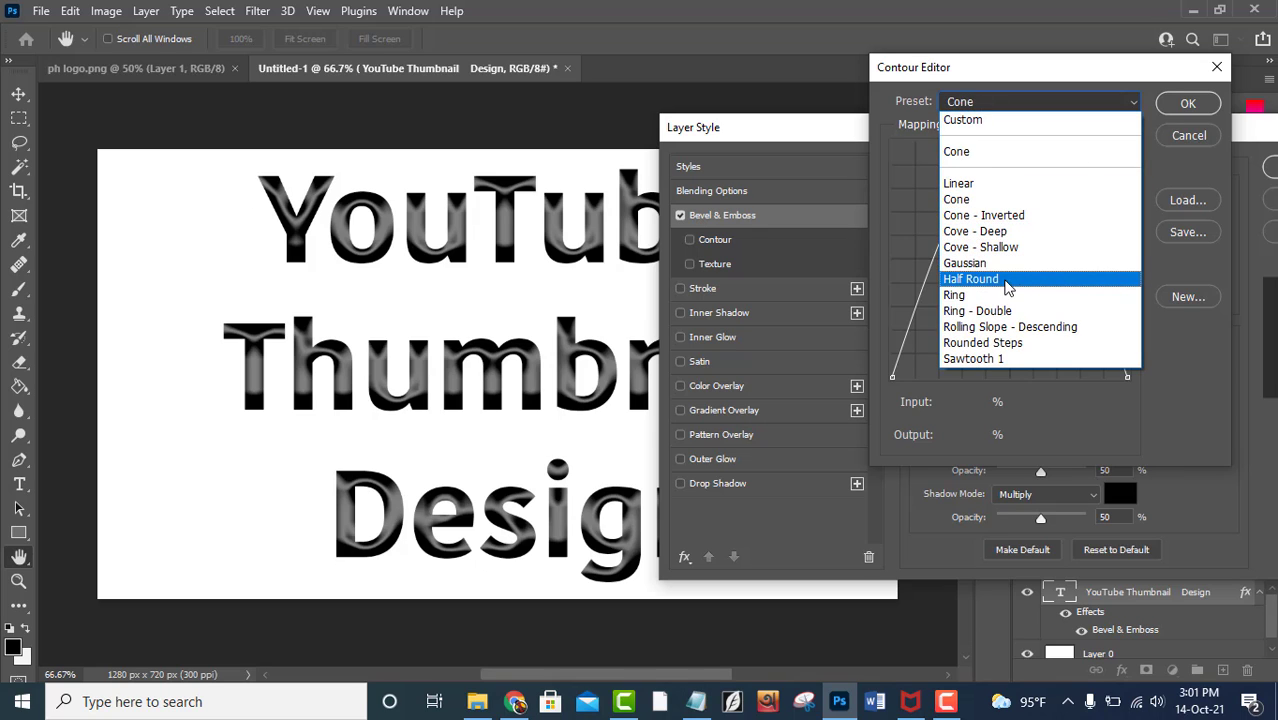
click(1012, 286)
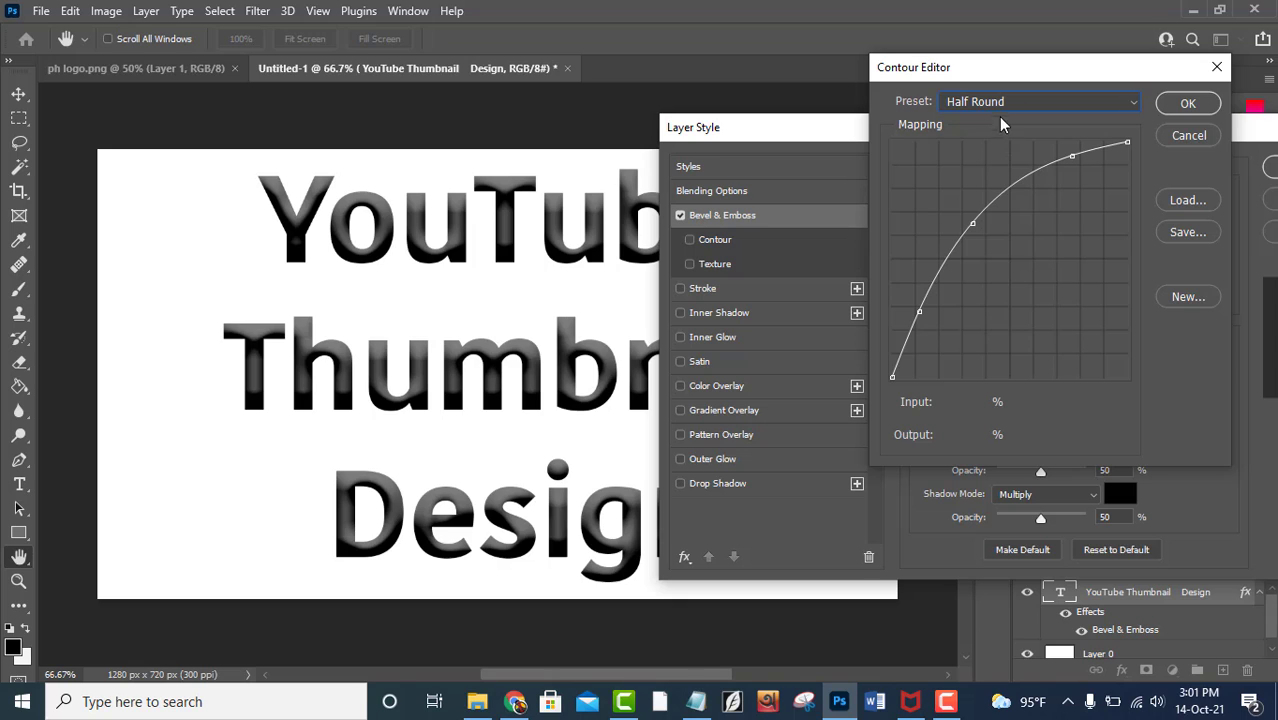
click(1165, 104)
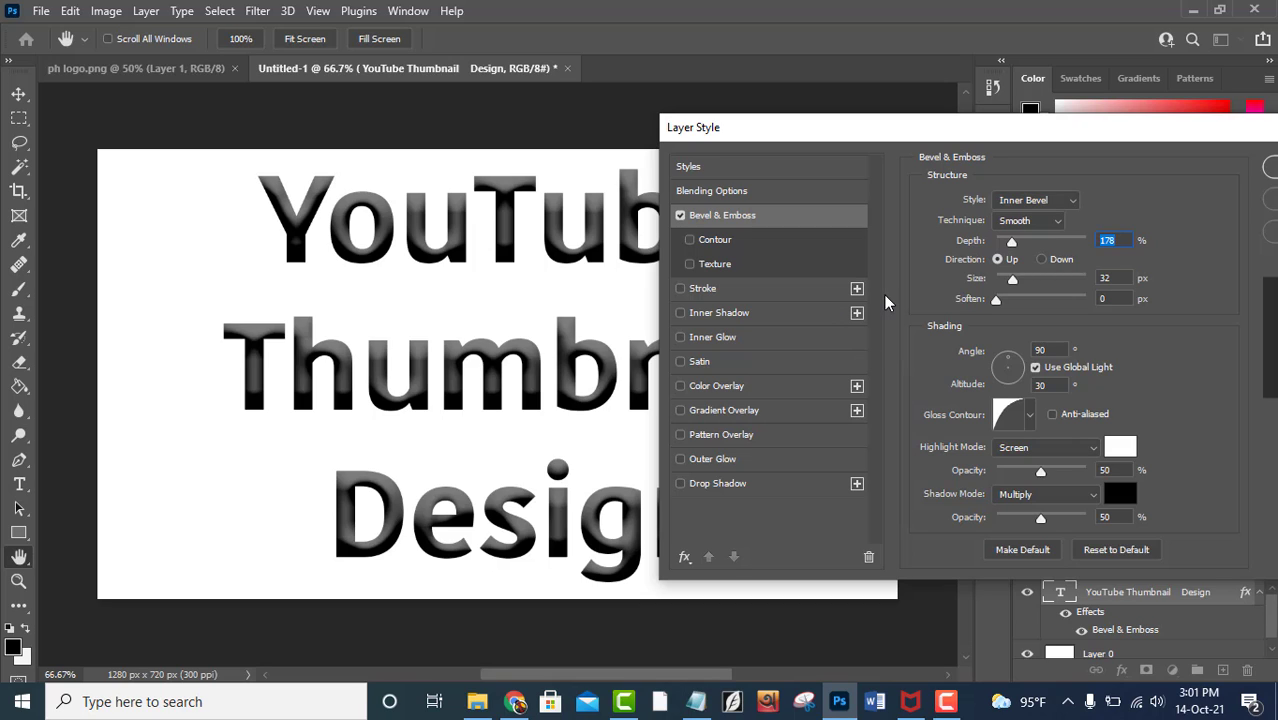
Enable the Contour option of Bevel & Emboss and set it to the Ring preset.
click(737, 239)
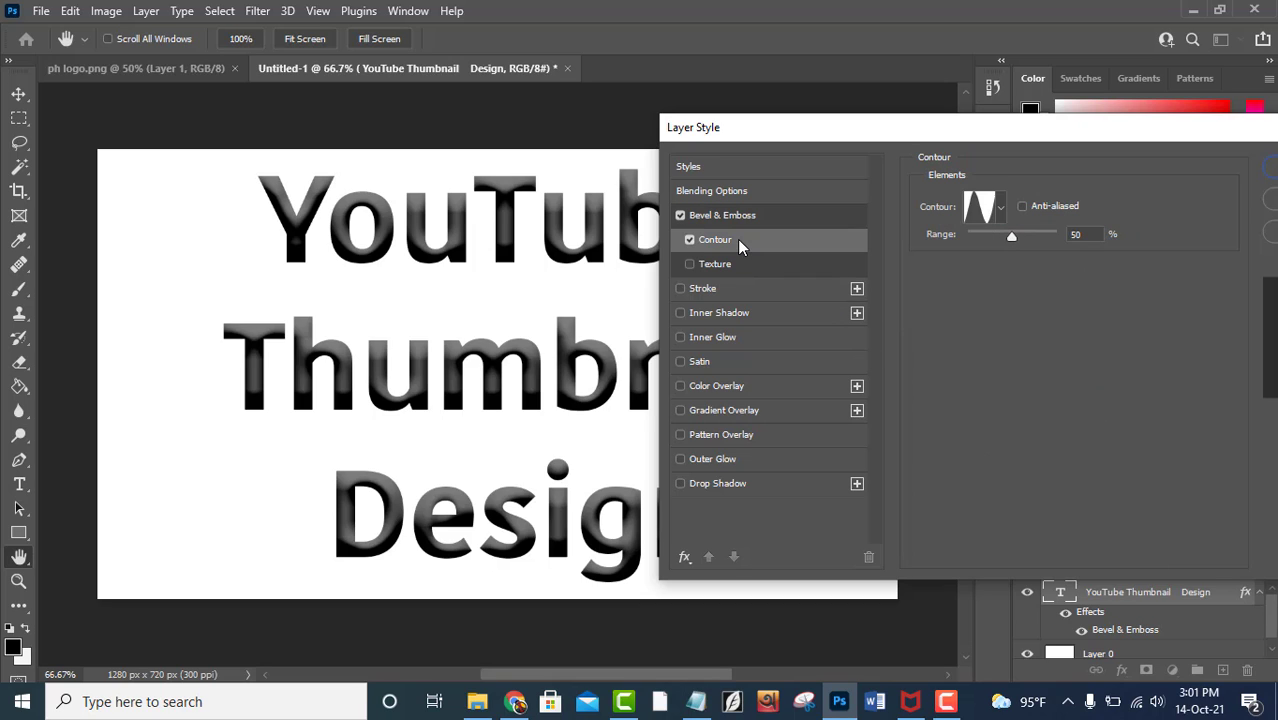
click(1000, 209)
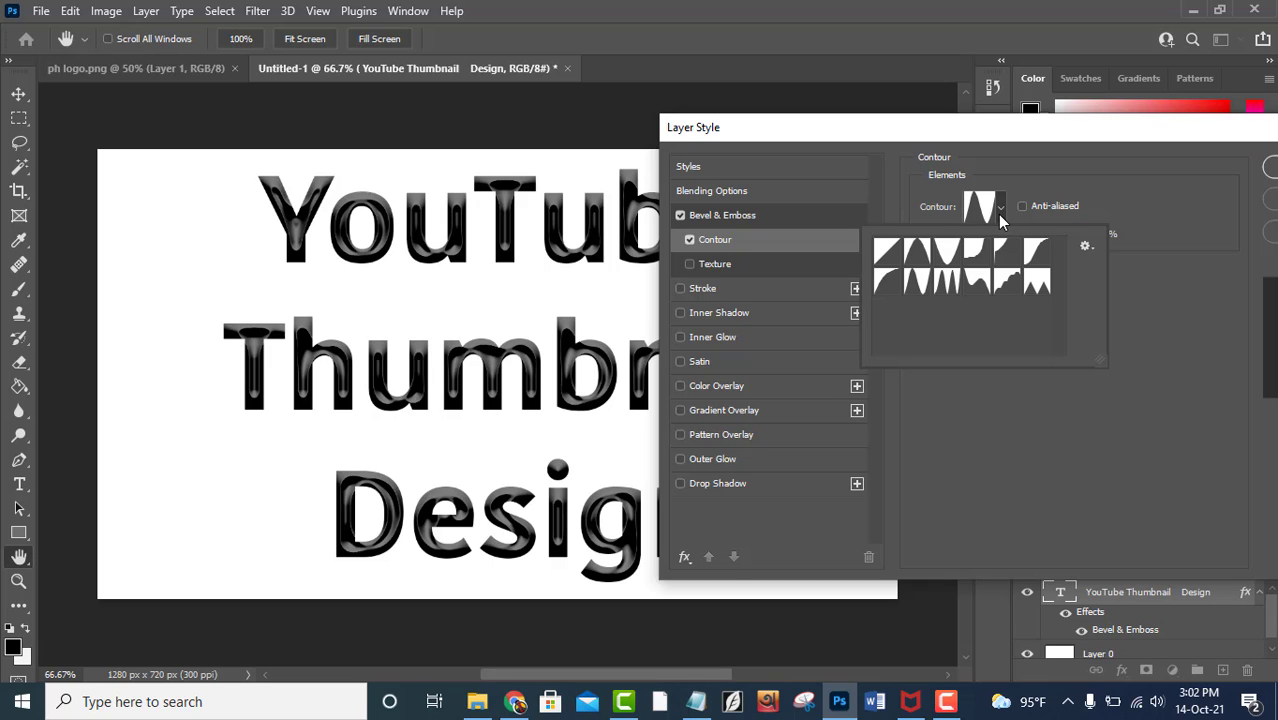
click(918, 284)
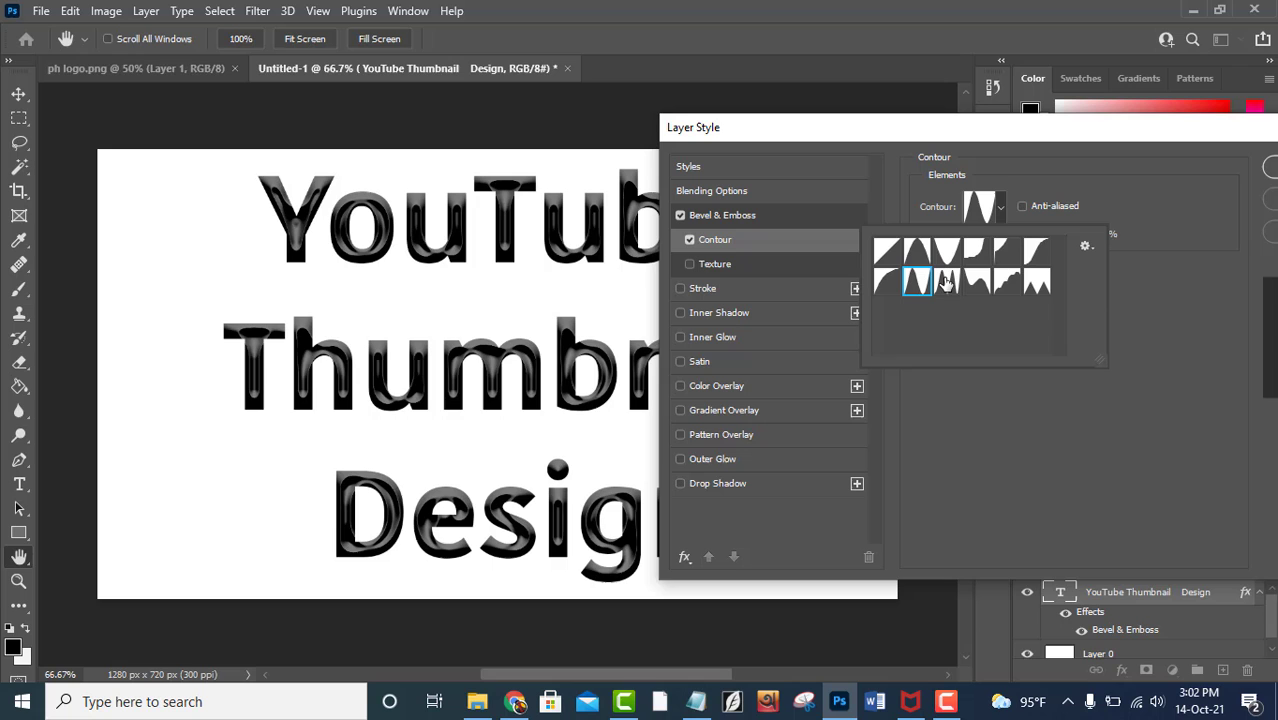
click(979, 207)
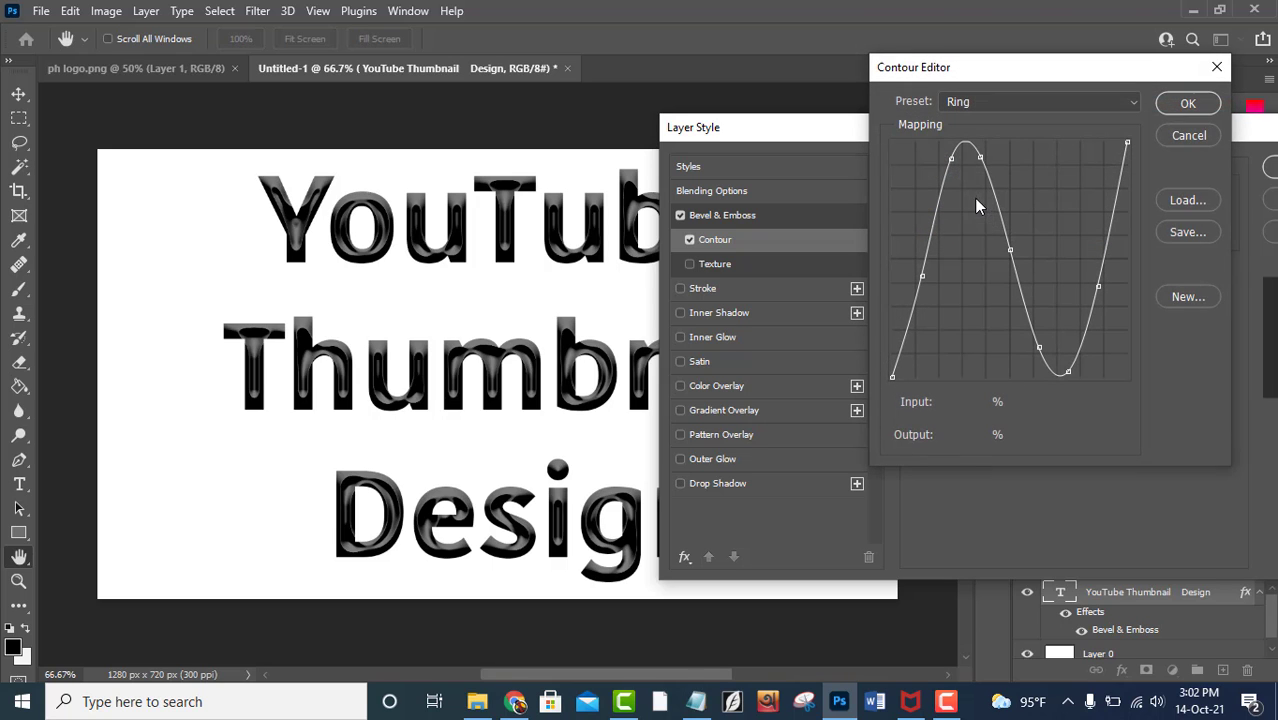
click(999, 104)
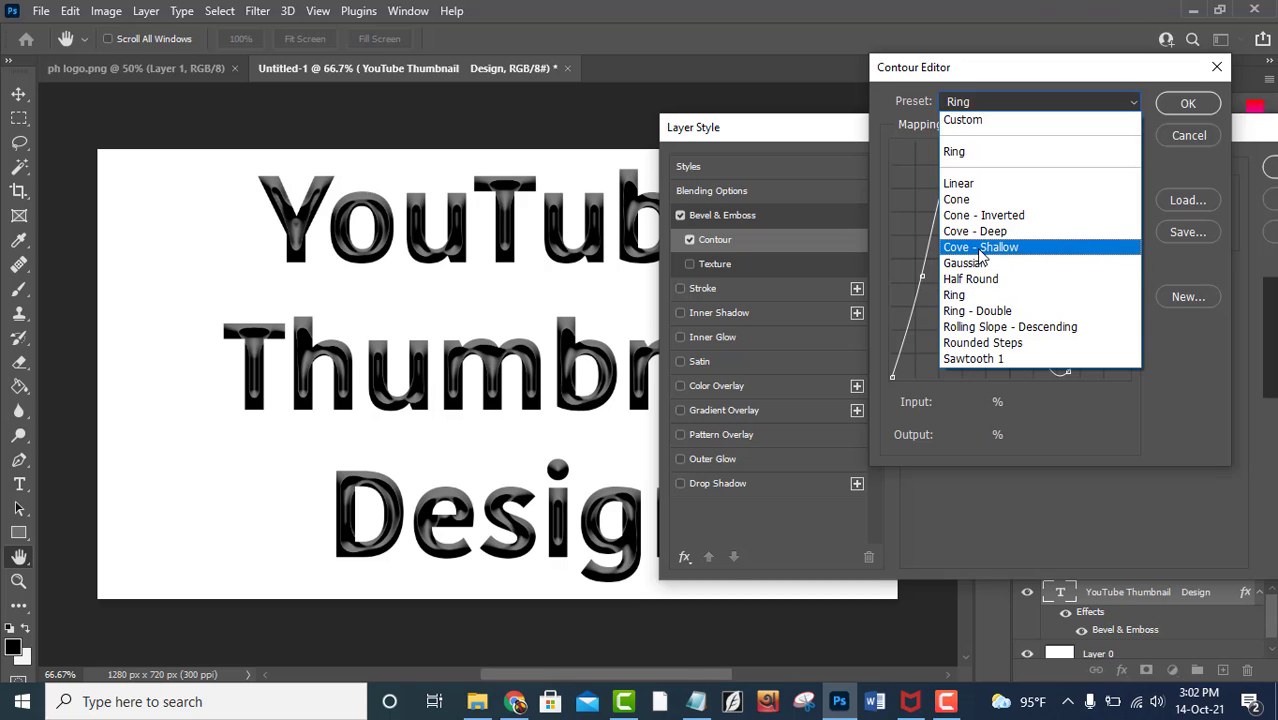
click(976, 293)
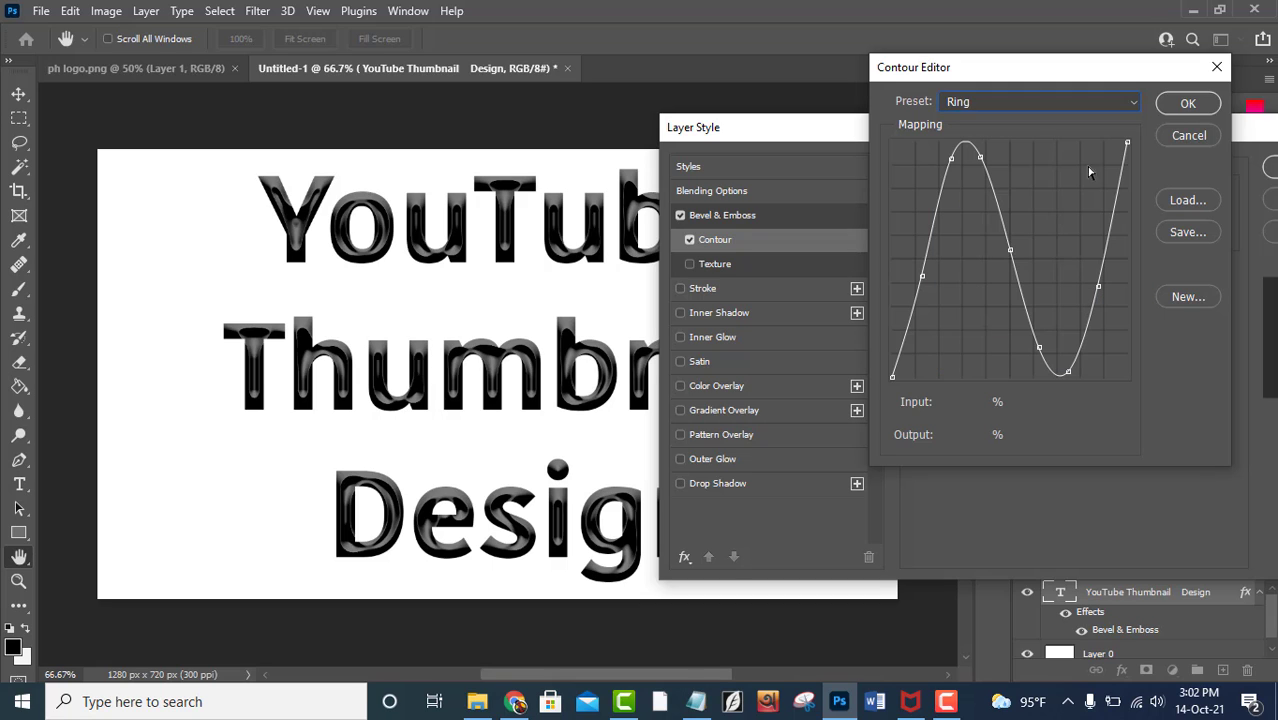
click(1178, 110)
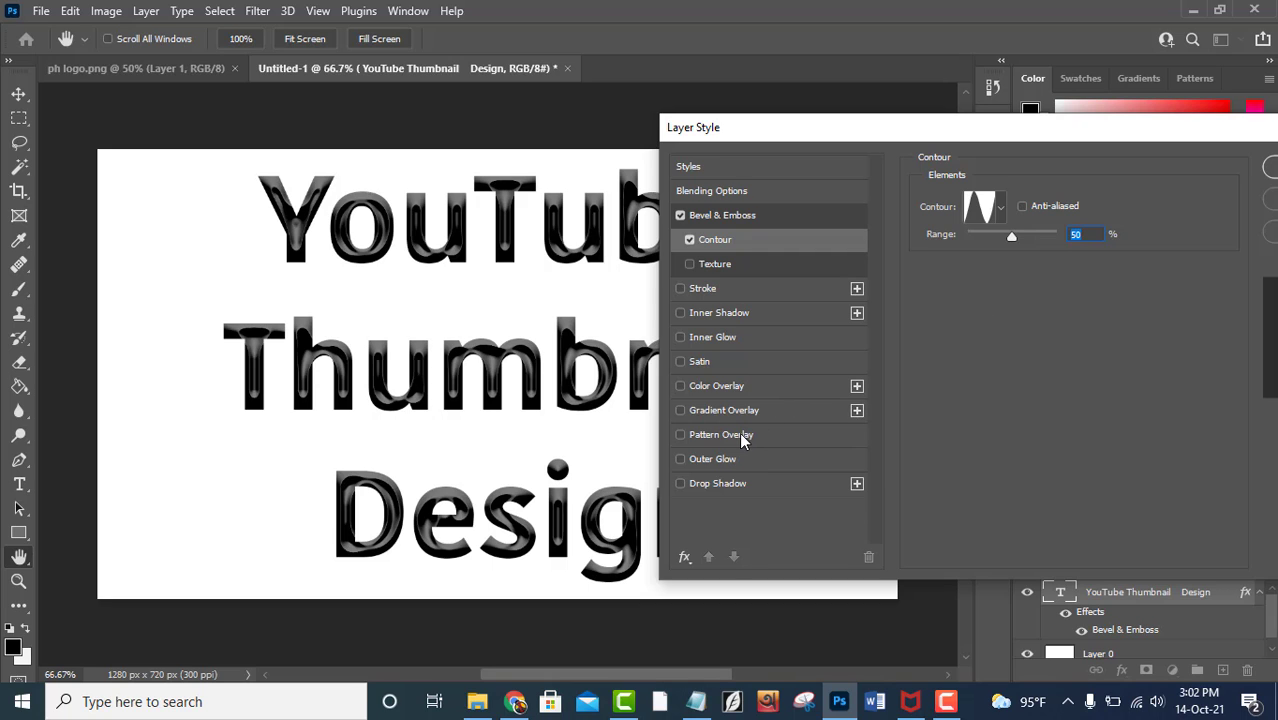
Add a Drop Shadow and a gradient Stroke effect to the heading text, keeping the whole text in view.
click(717, 483)
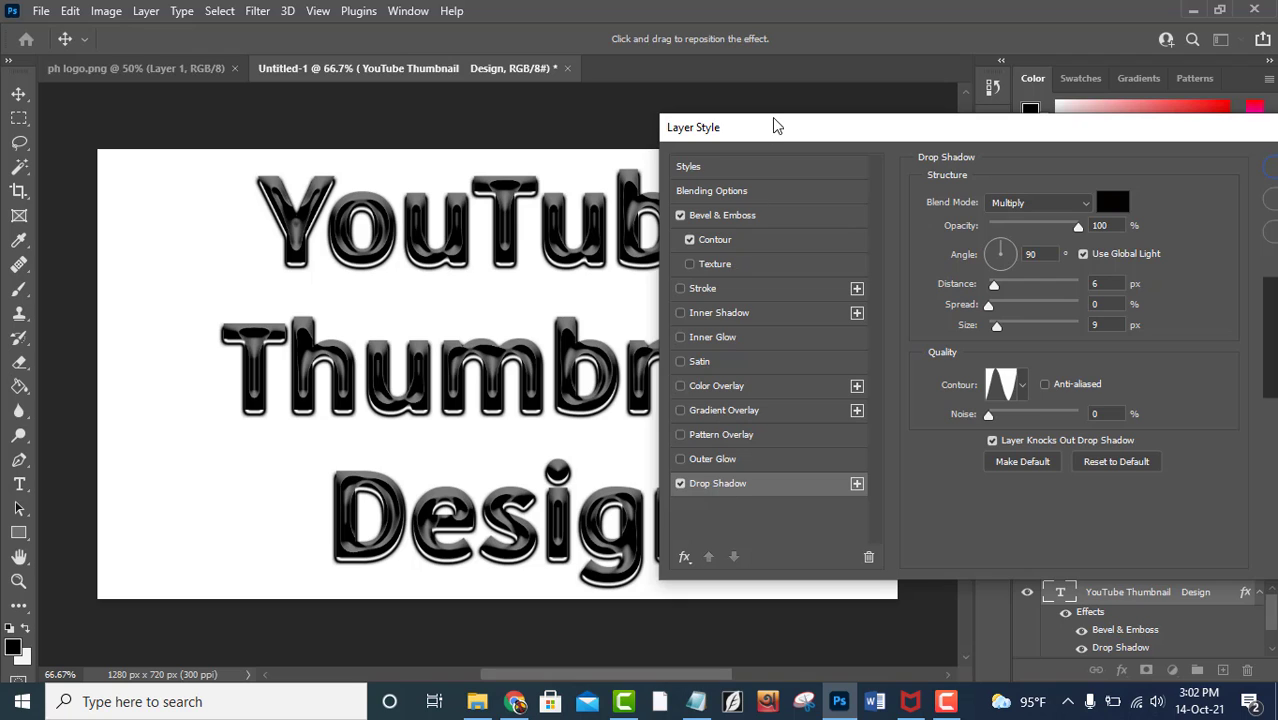
drag(777, 127, 1055, 120)
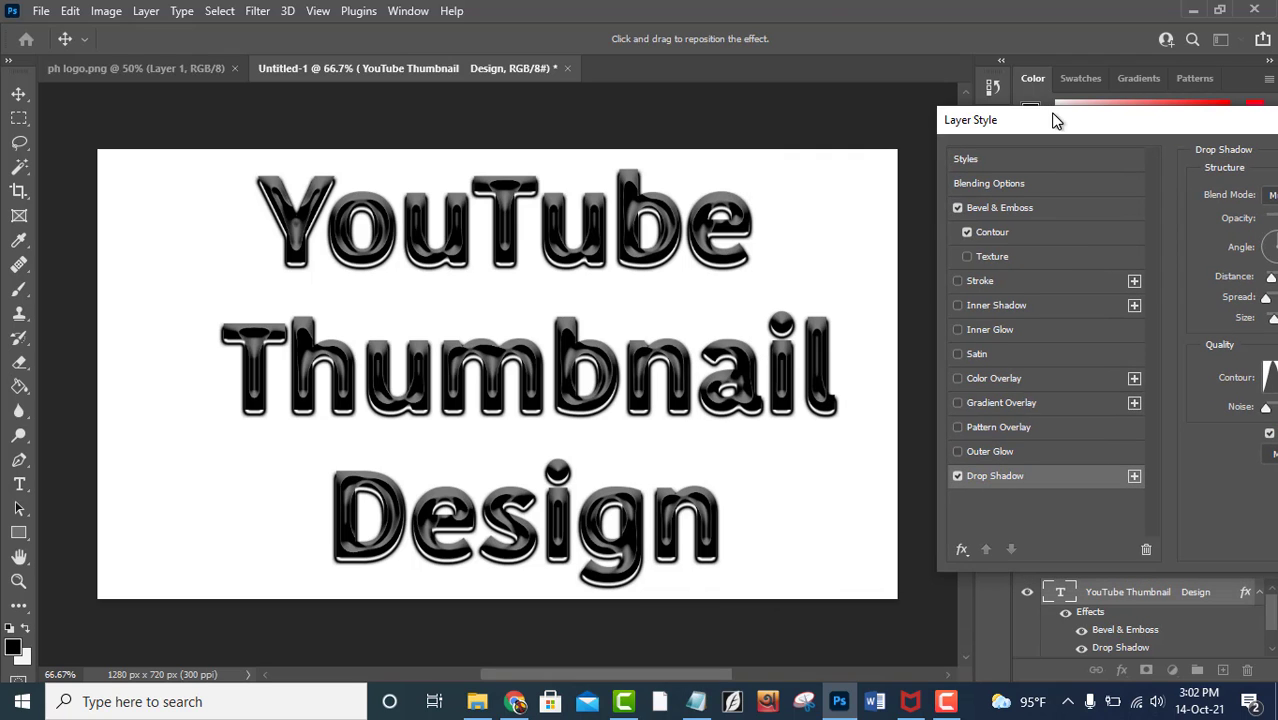
click(958, 477)
click(958, 477)
click(972, 280)
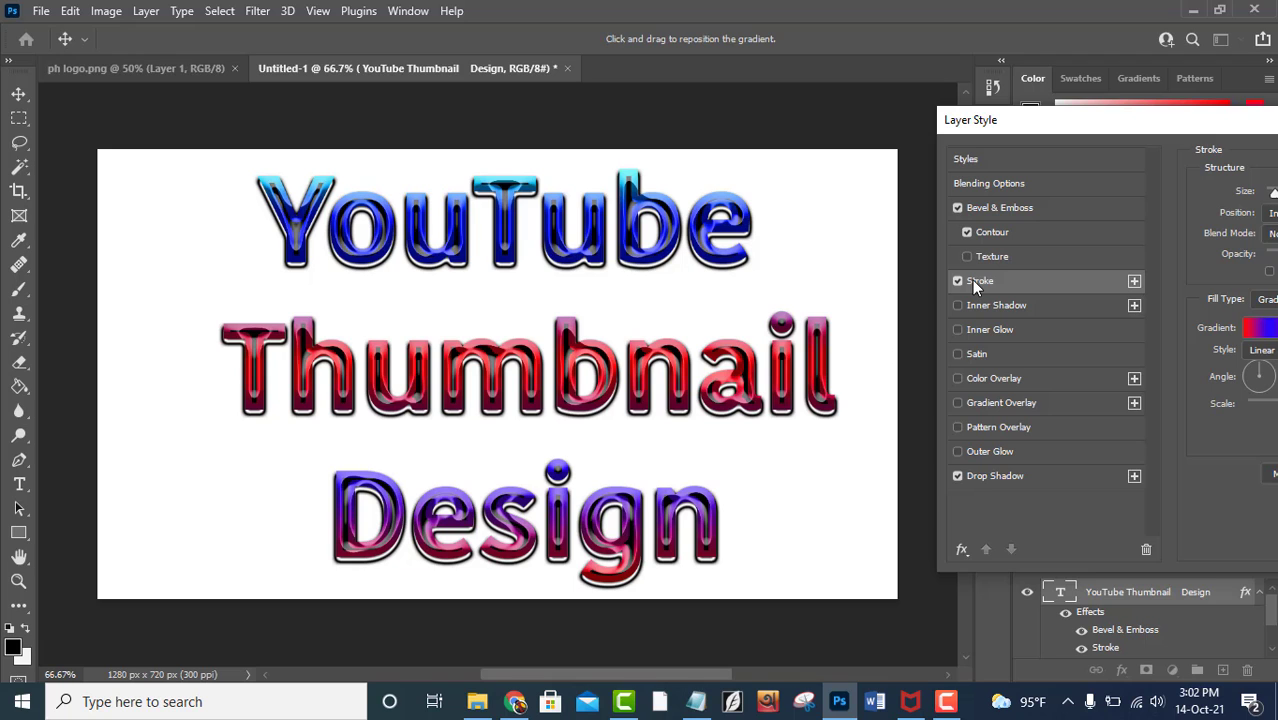
Inspect the heading stroke's gradient in the Gradient Editor and apply the layer effects to the text.
drag(1038, 128, 814, 150)
click(1035, 348)
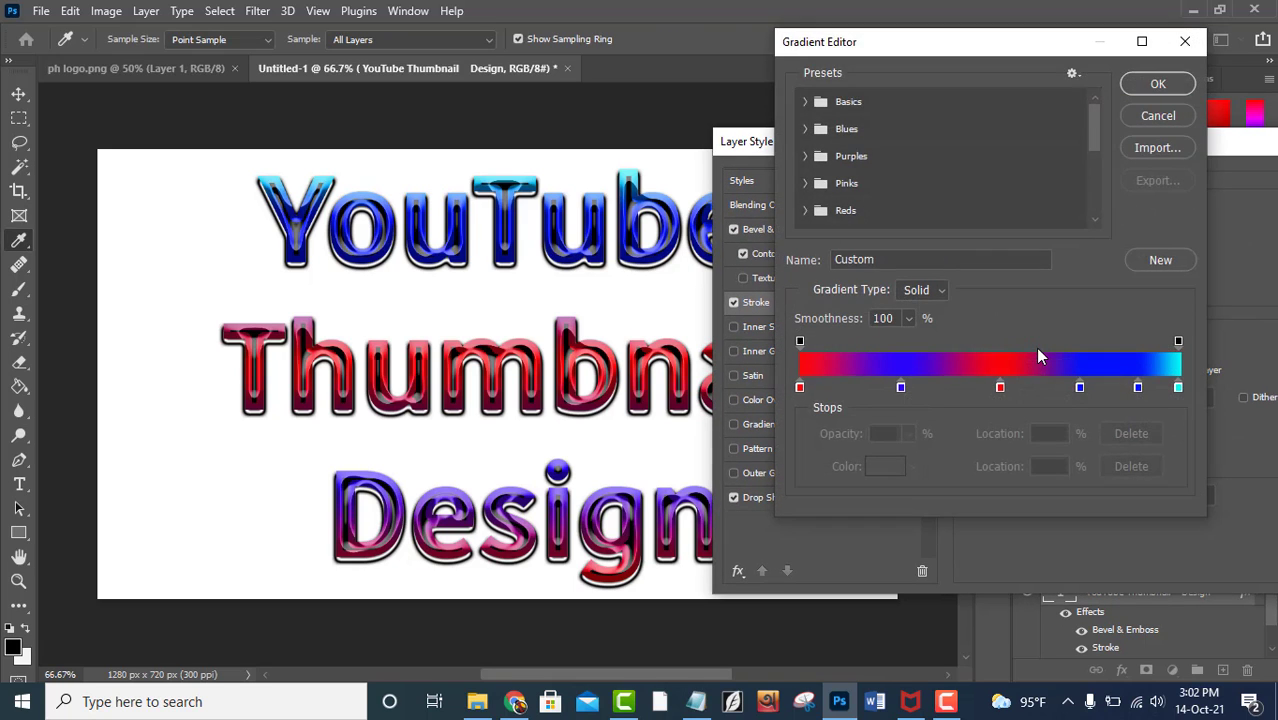
click(1146, 86)
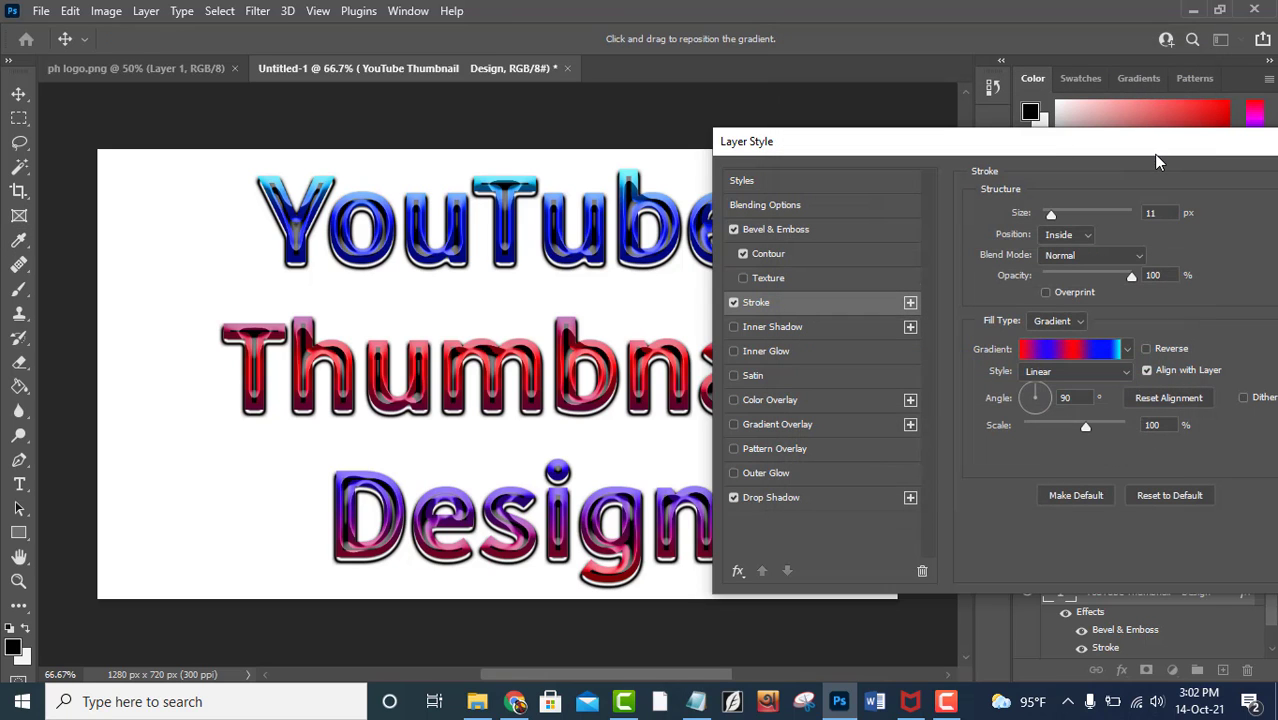
drag(1157, 160, 969, 166)
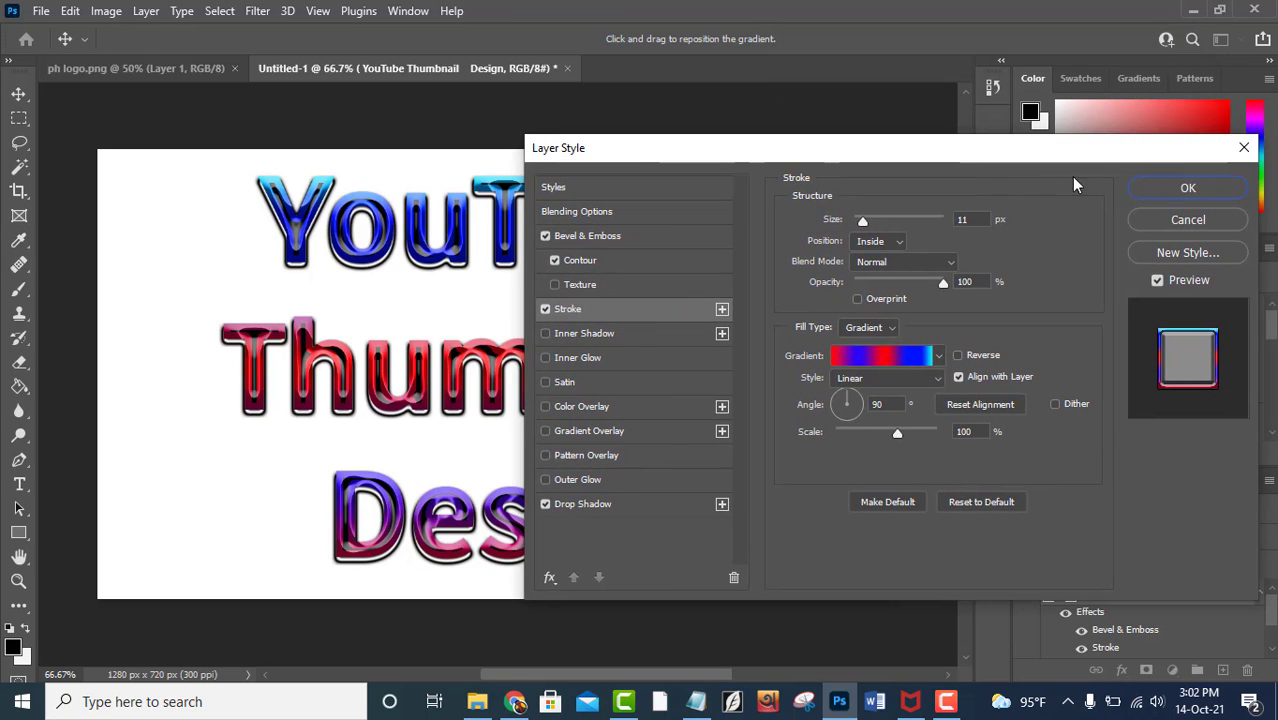
click(1187, 189)
Merge the heading text layer and the white background Layer 0 into a single layer.
scroll(1118, 615, down, 1)
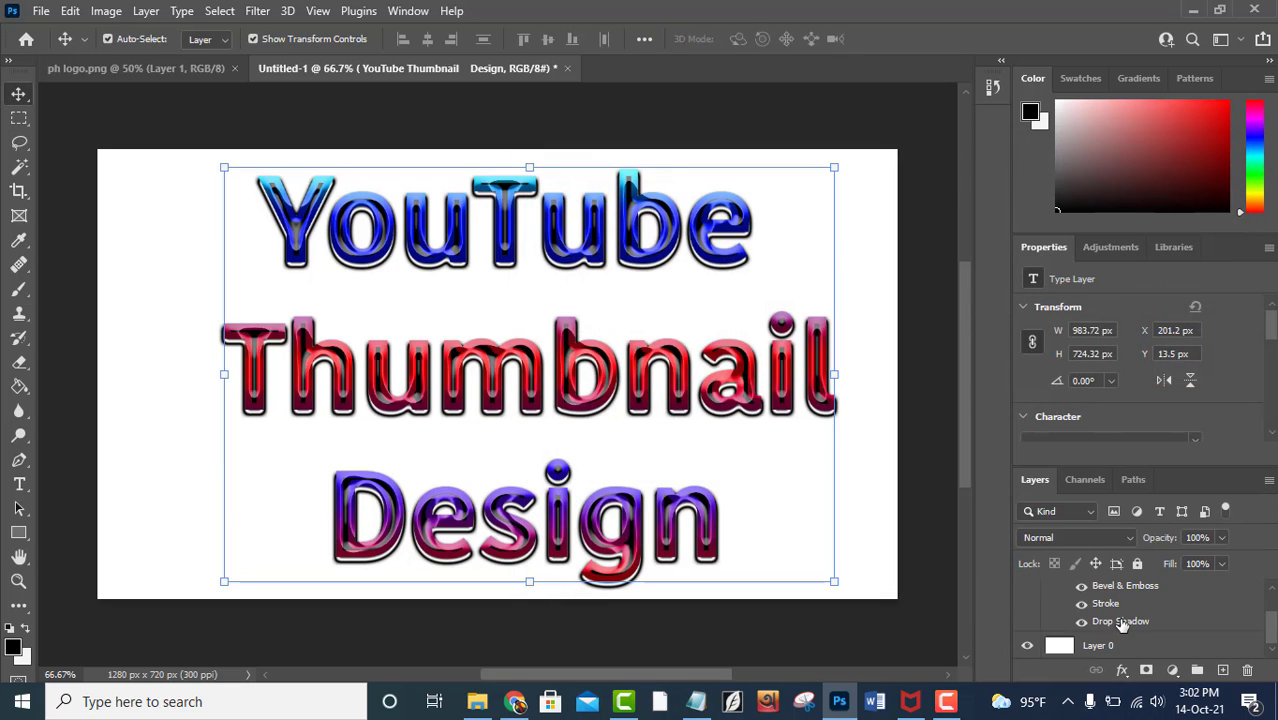
click(1097, 646)
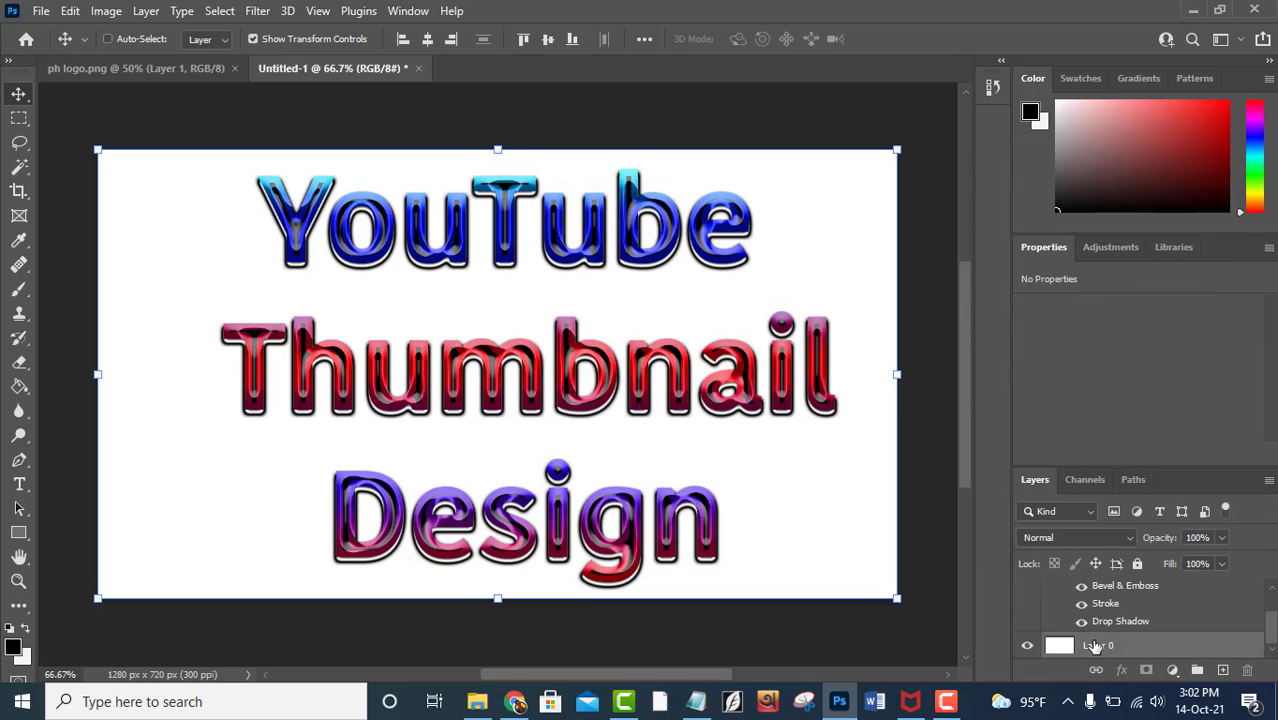
right_click(1098, 645)
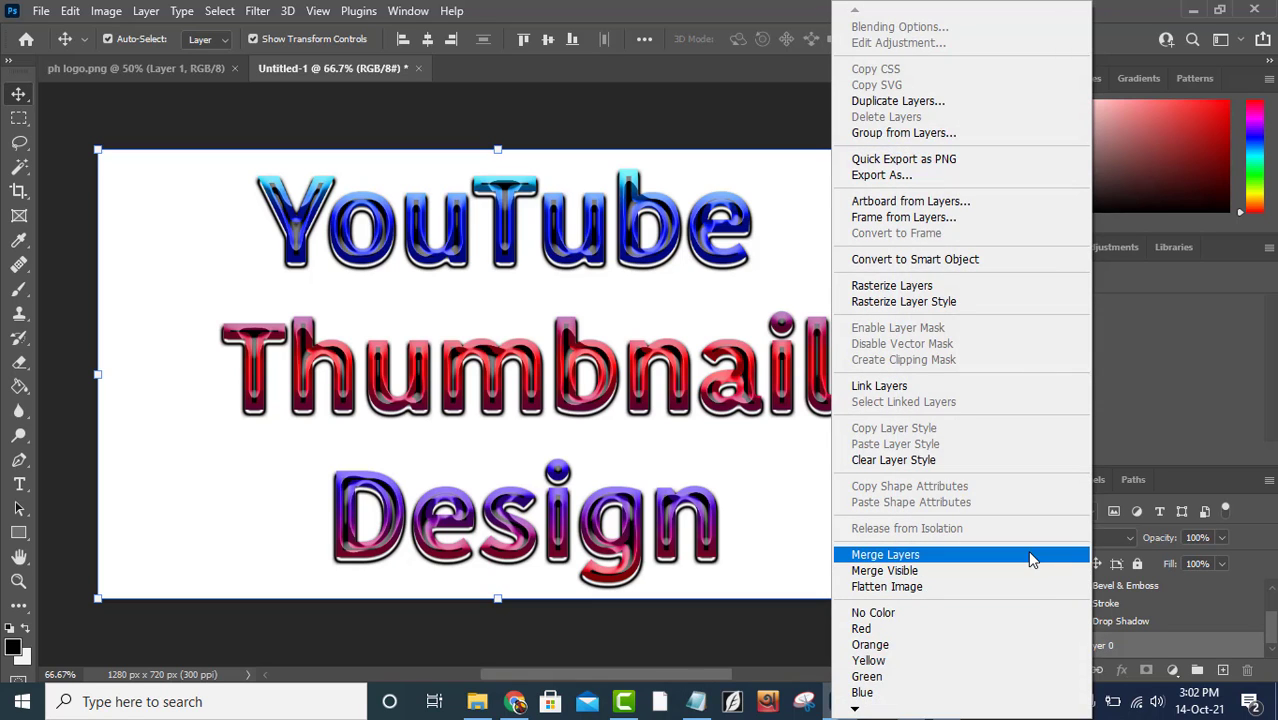
click(1040, 555)
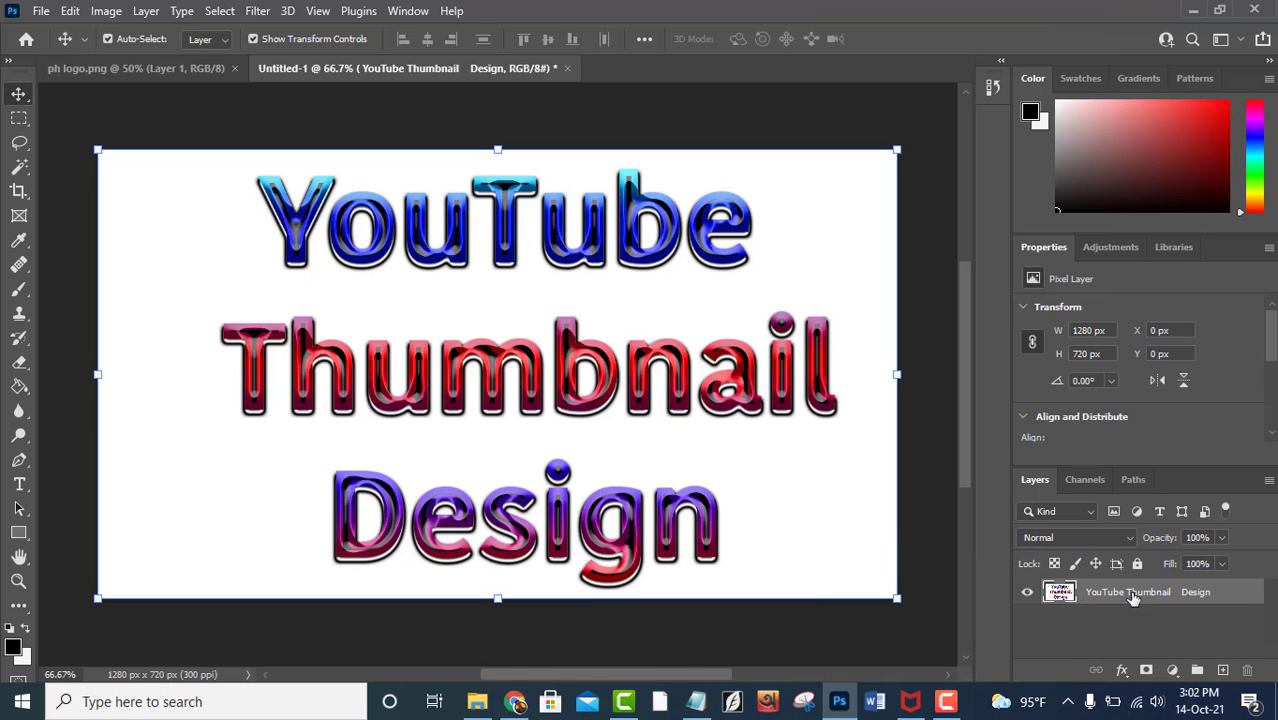
Add an 11 px gradient Stroke positioned Inside to the merged layer as a border around the canvas.
right_click(1133, 597)
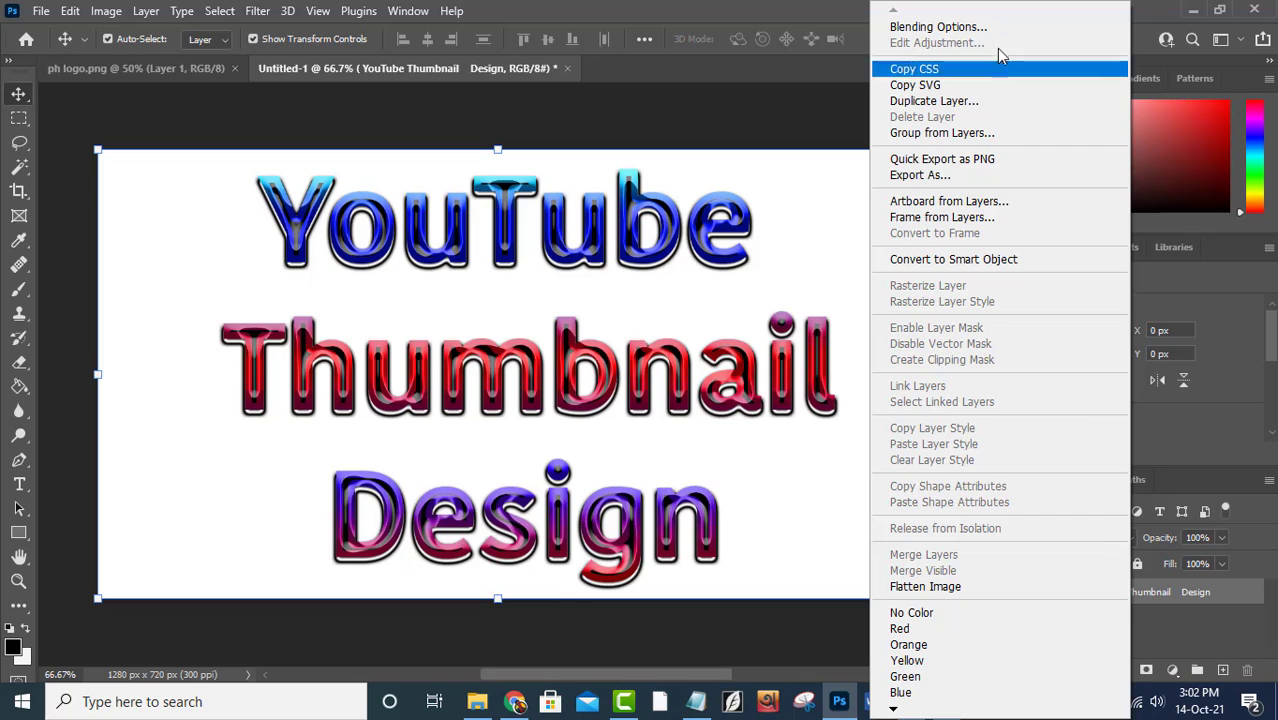
click(960, 37)
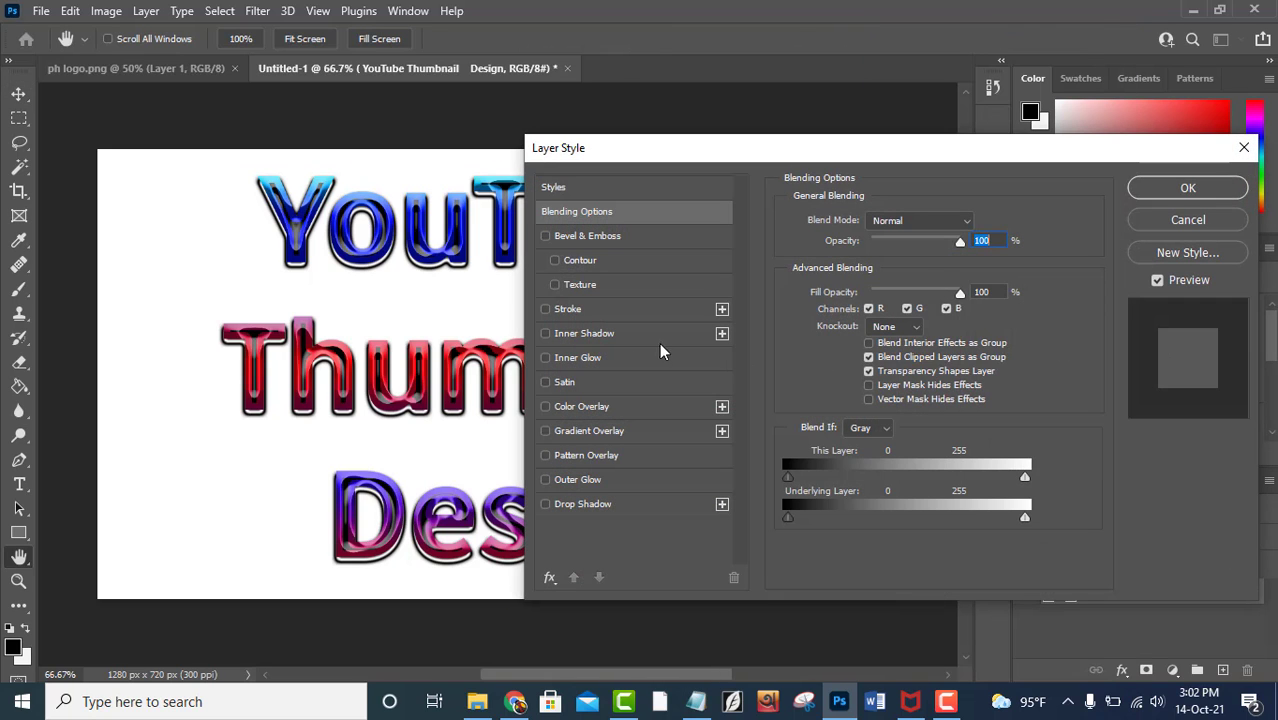
click(576, 312)
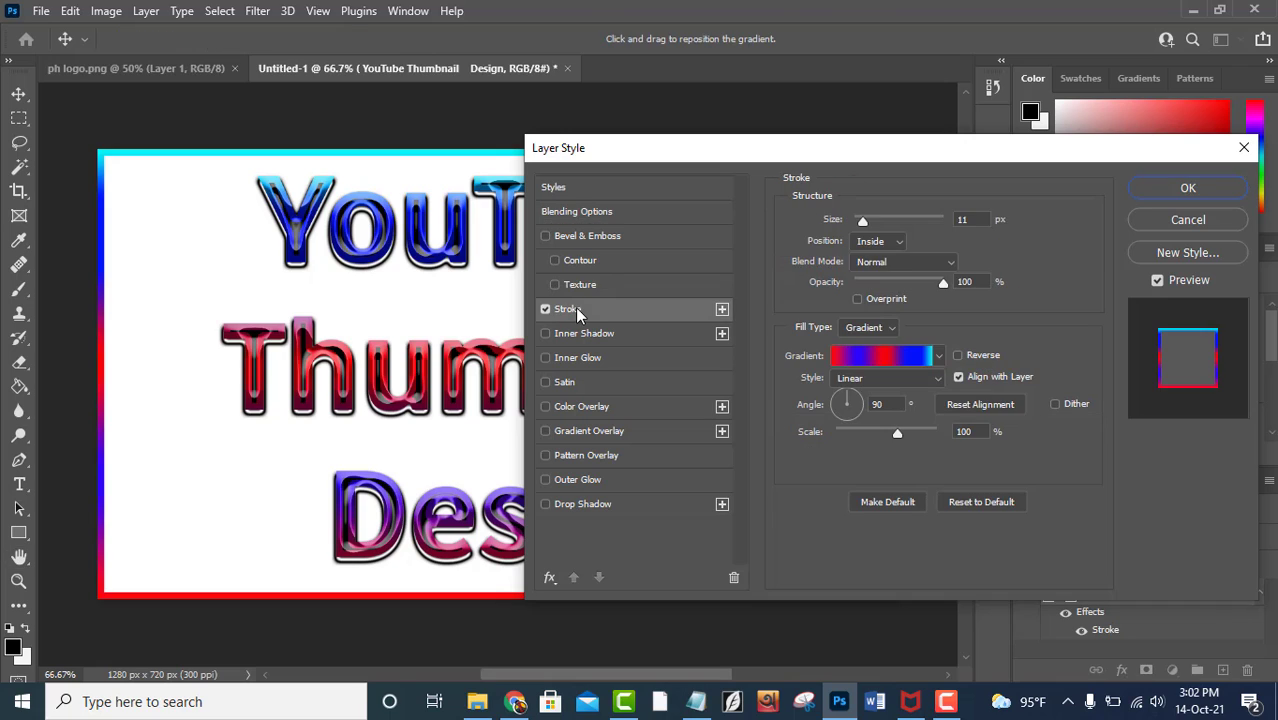
click(898, 242)
click(886, 245)
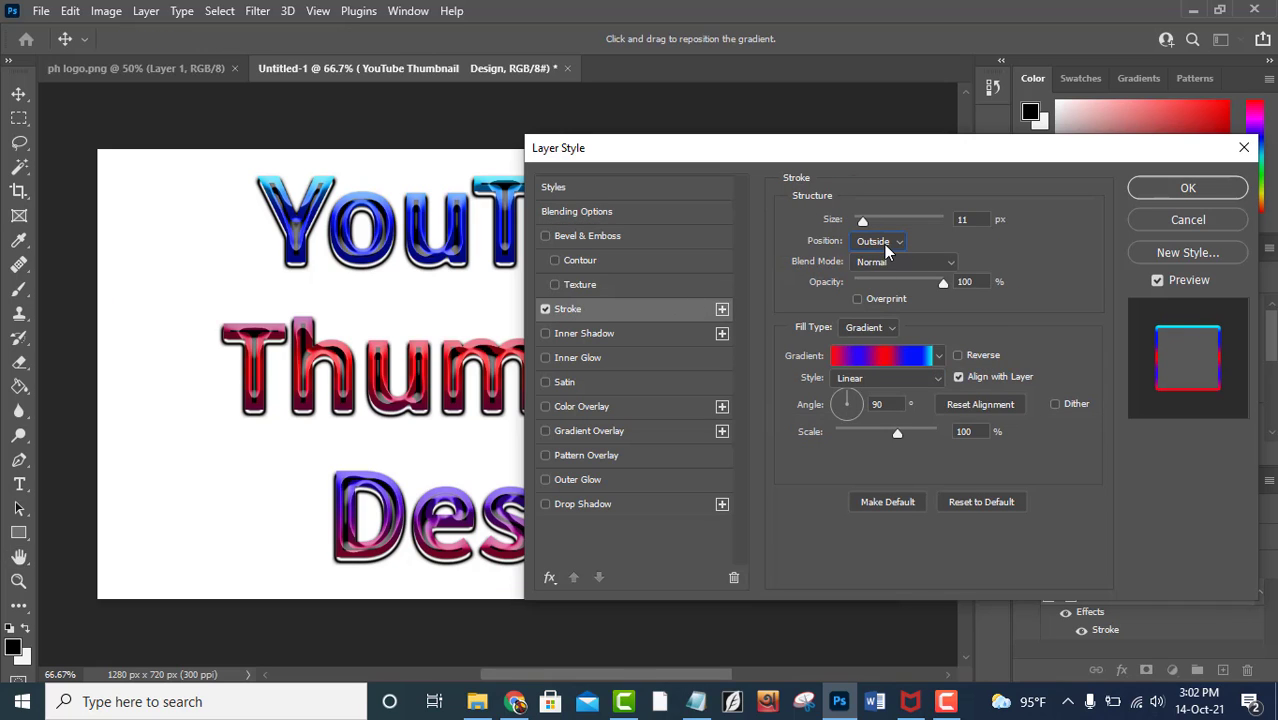
click(888, 244)
click(866, 272)
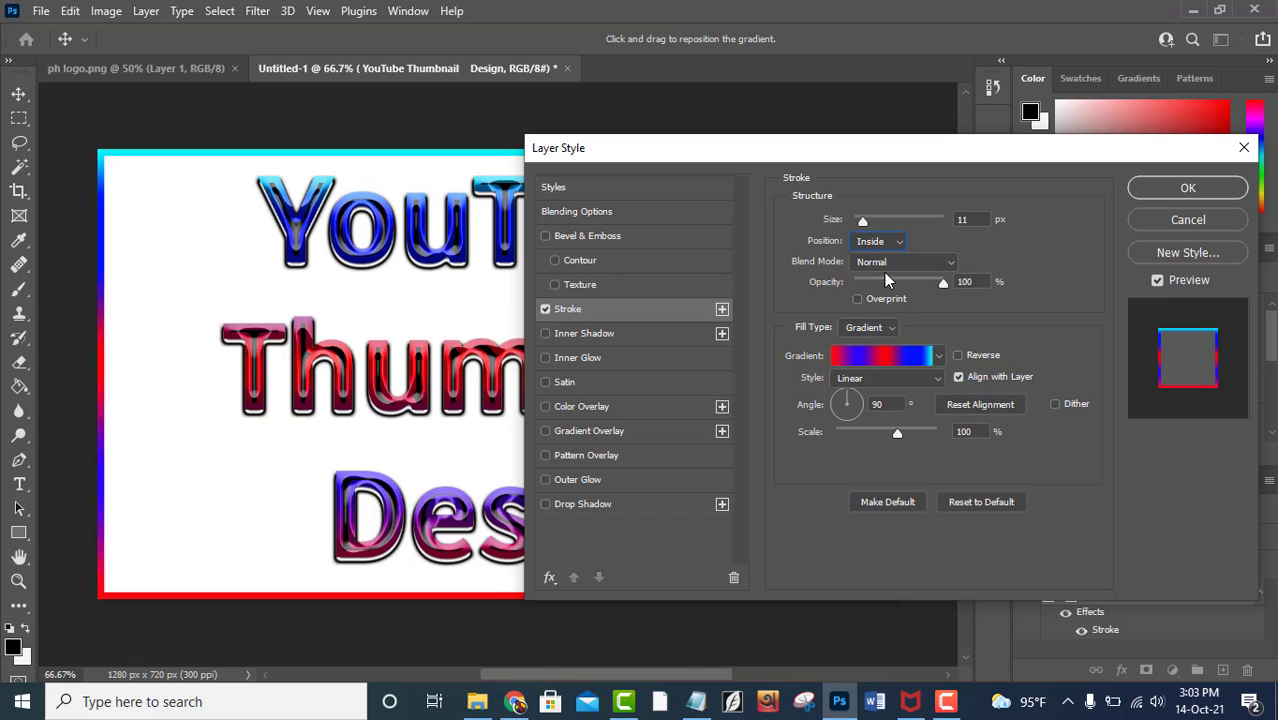
drag(856, 166, 732, 160)
click(1032, 188)
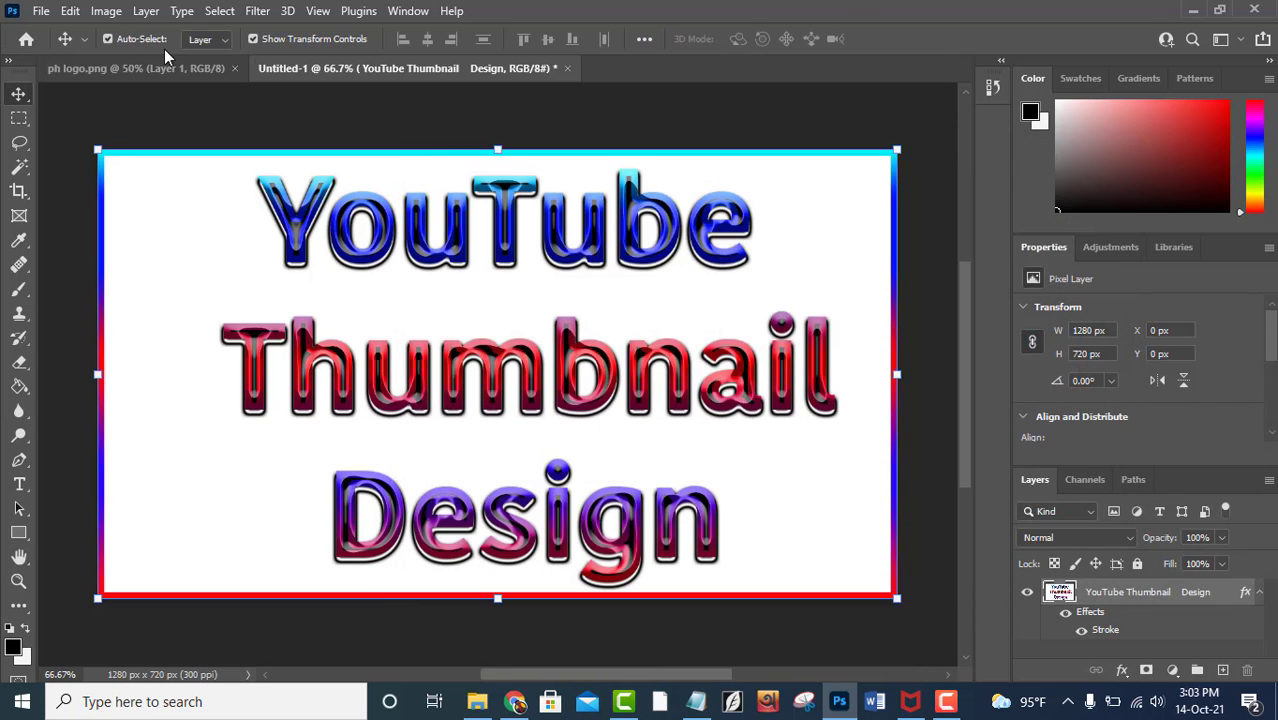
Copy the Ps logo from the ph logo.png document into the thumbnail document.
click(149, 66)
scroll(348, 217, down, 3)
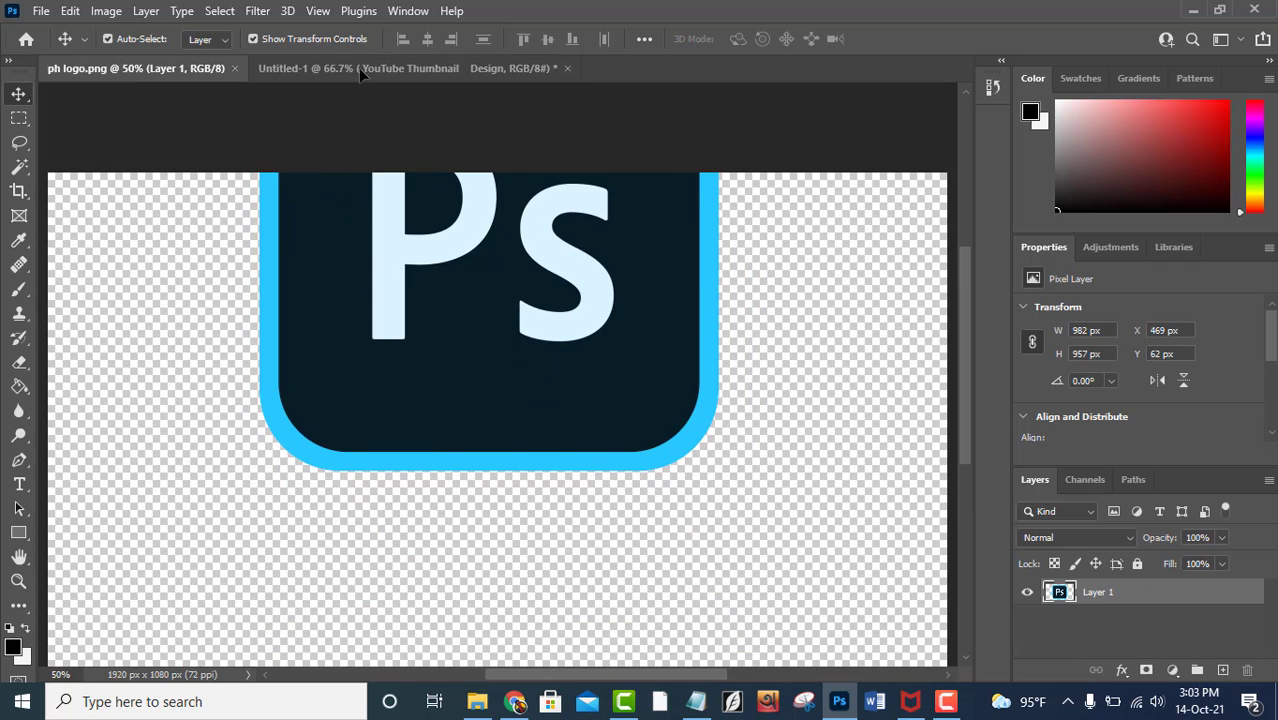
drag(358, 65, 643, 418)
Scale the Ps logo down to a small badge, place it in the canvas's upper-left corner inside the border, and deselect it.
key(ctrl+t)
drag(740, 194, 469, 481)
drag(420, 583, 621, 391)
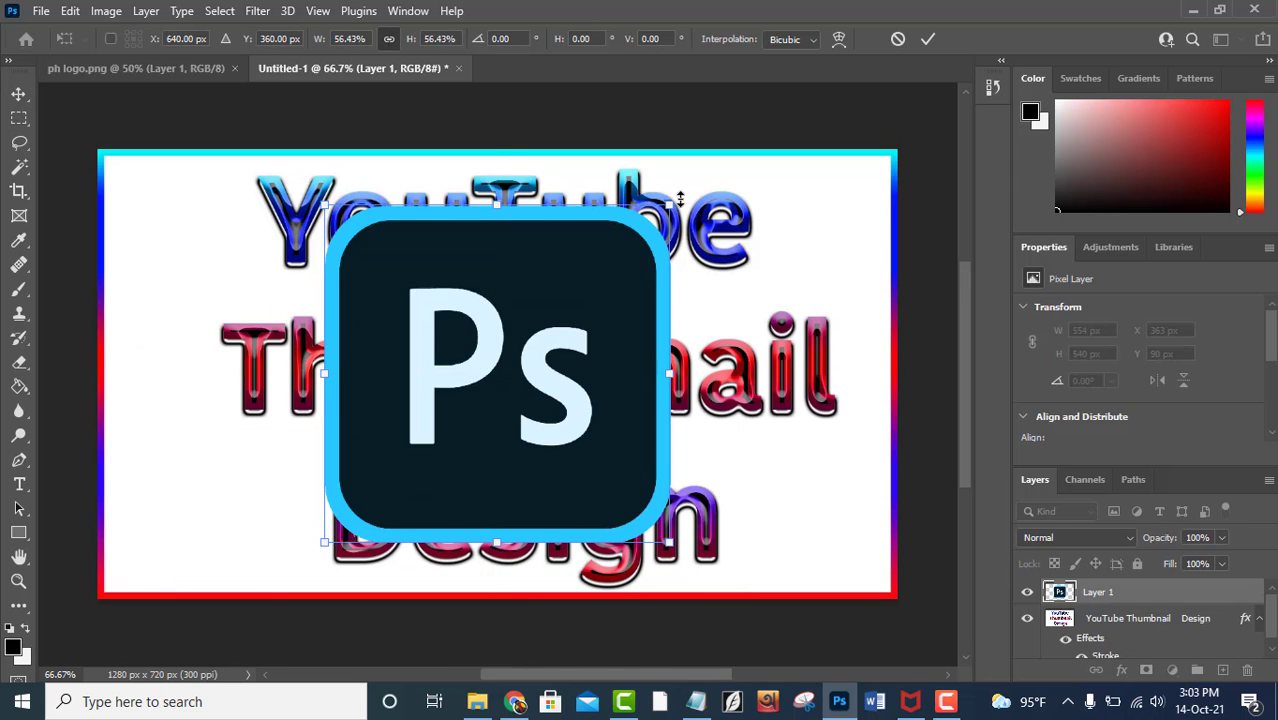
drag(668, 205, 432, 537)
drag(370, 507, 168, 156)
click(927, 38)
click(905, 128)
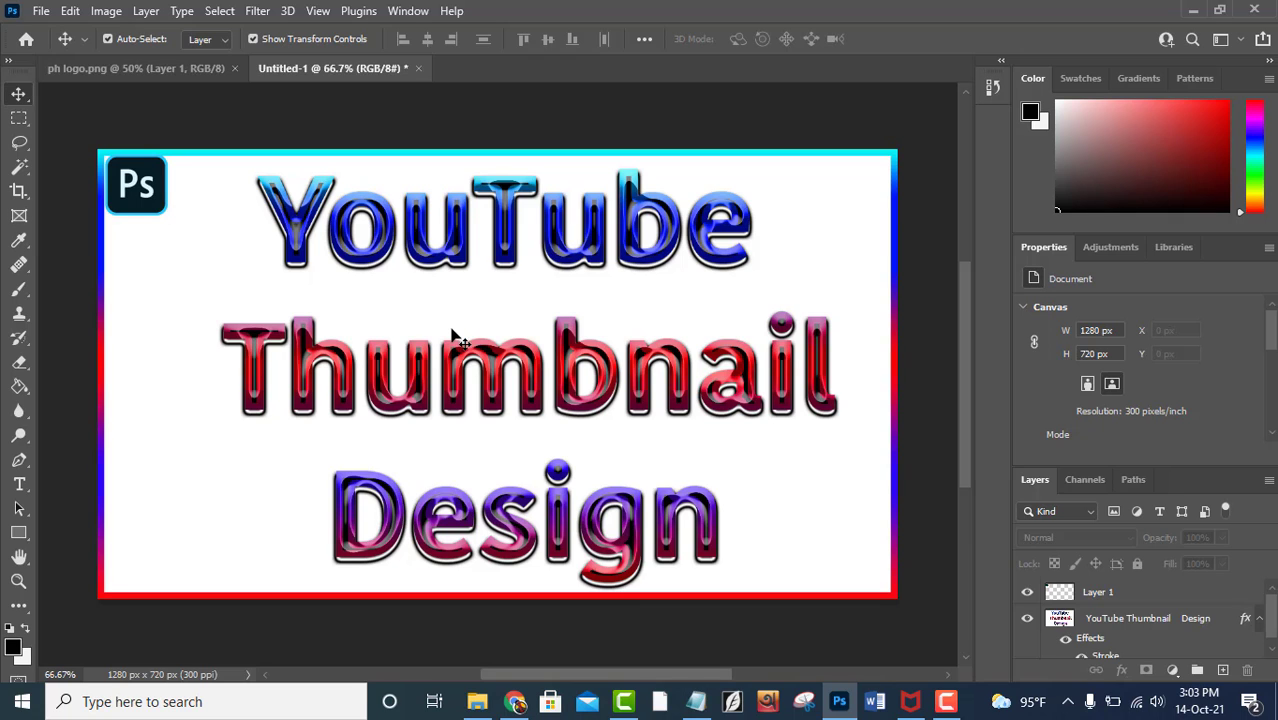
Export the thumbnail for web as a PNG-24 image named "thumbnail design" in the Downloads folder.
click(41, 11)
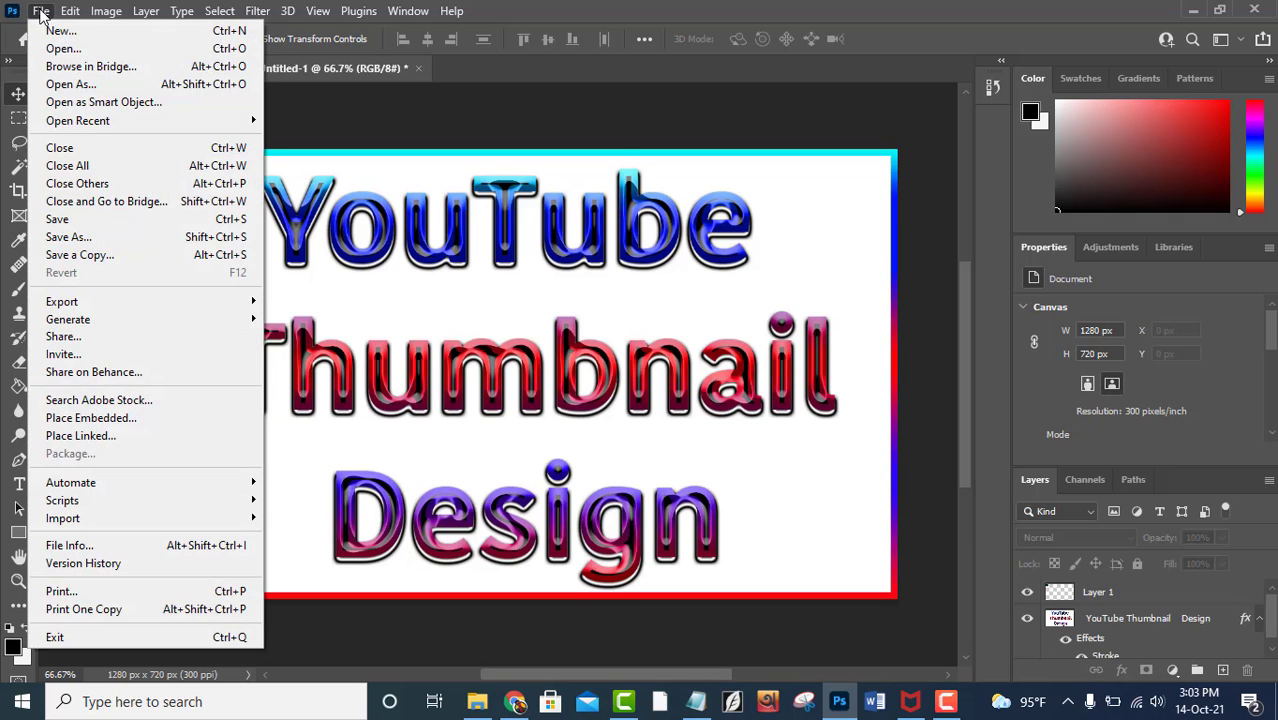
mouse_move(150, 302)
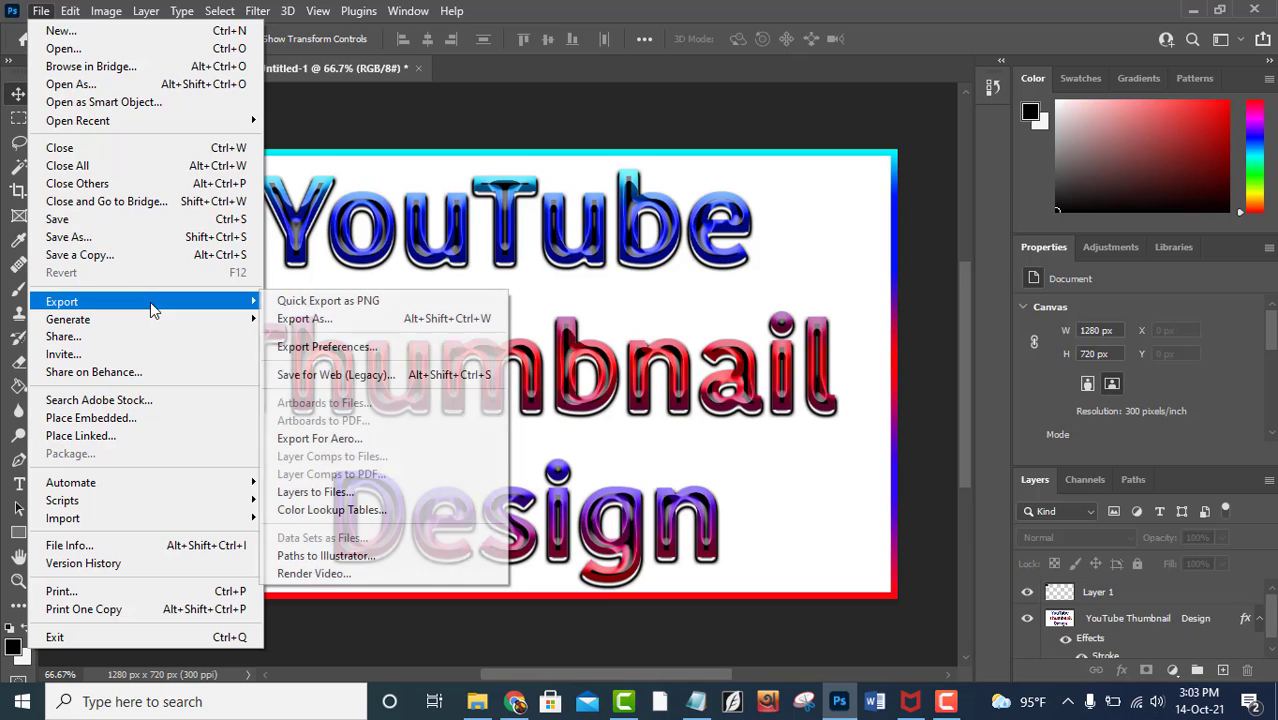
click(336, 374)
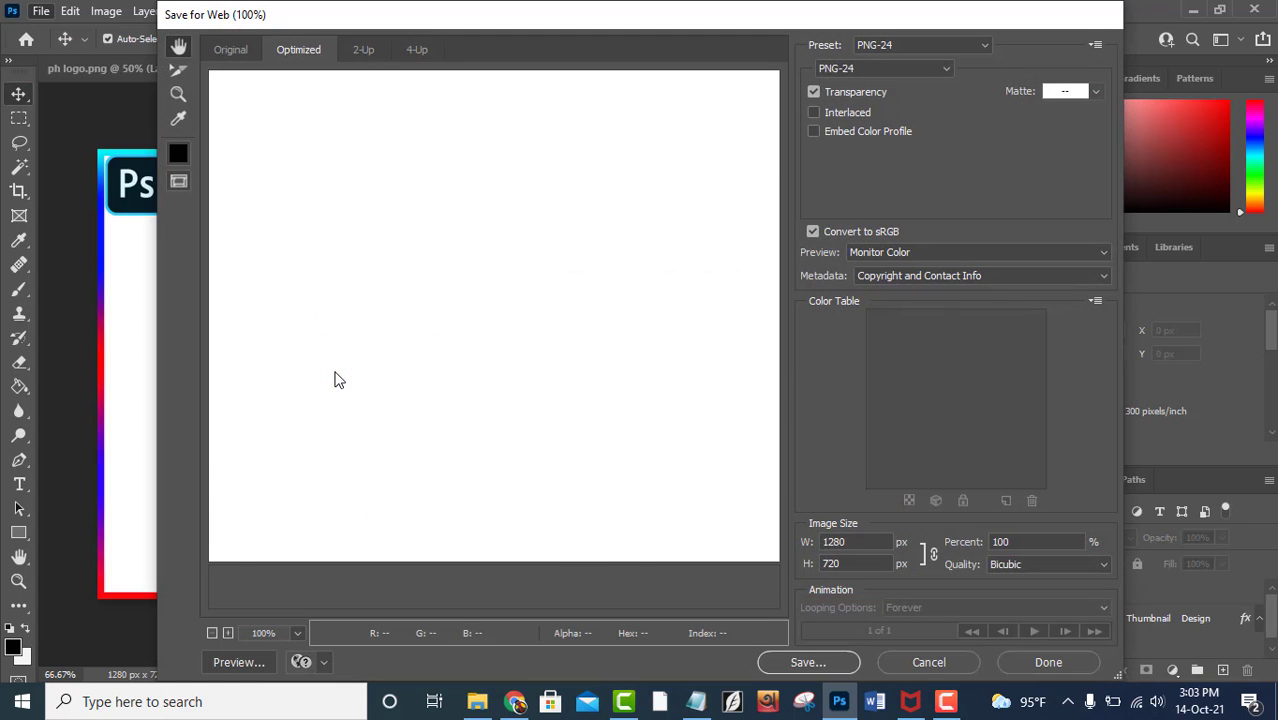
click(806, 662)
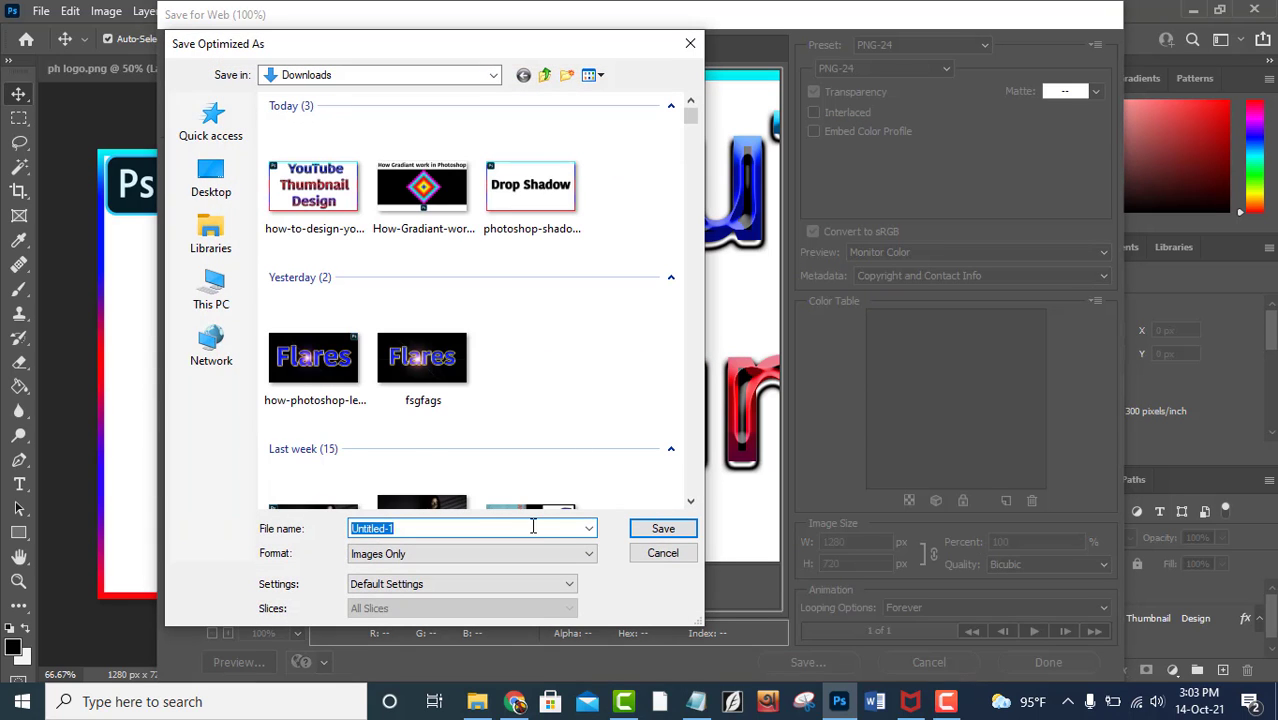
text(thumbnail design)
key(Return)
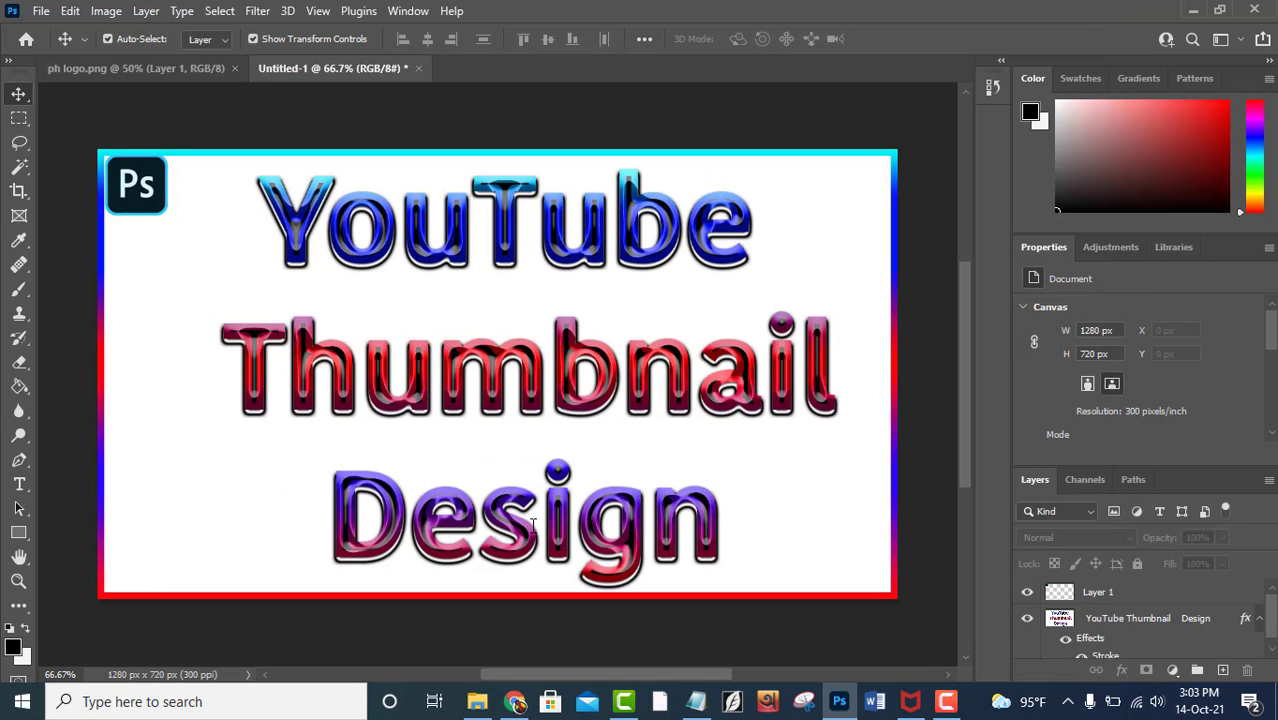